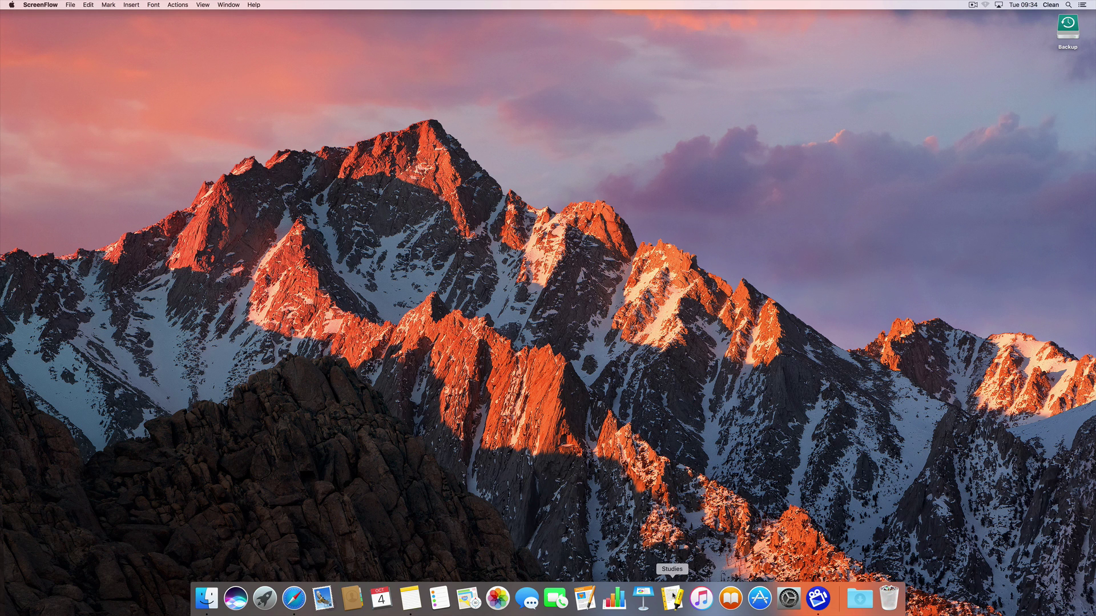
- Open the Studies app and display the notes of the Sailing stack
left_click(673, 597)
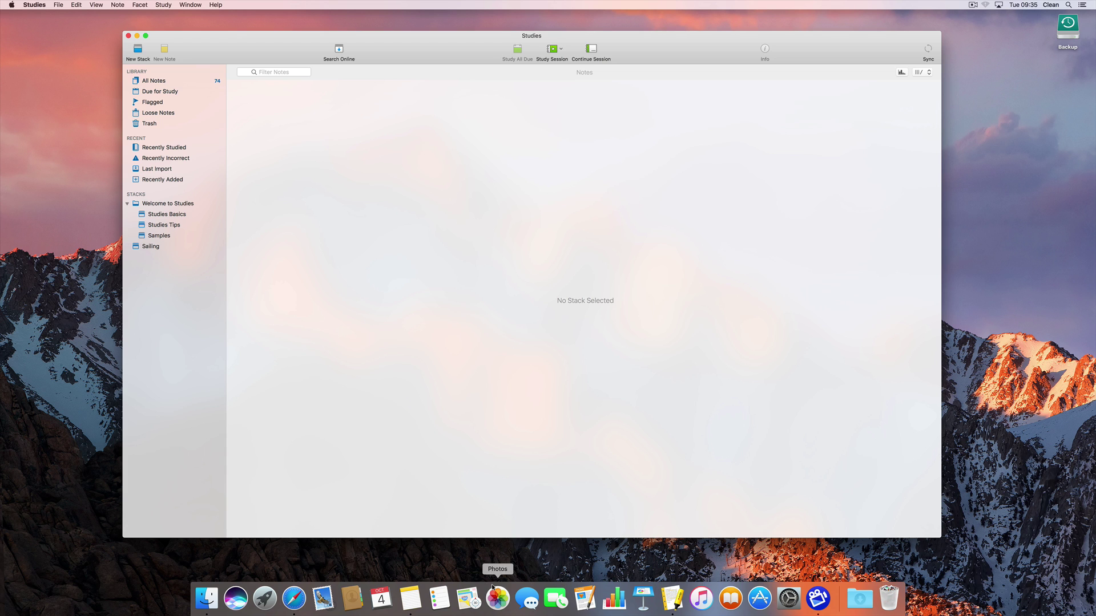
left_click_drag(406, 60, 424, 59)
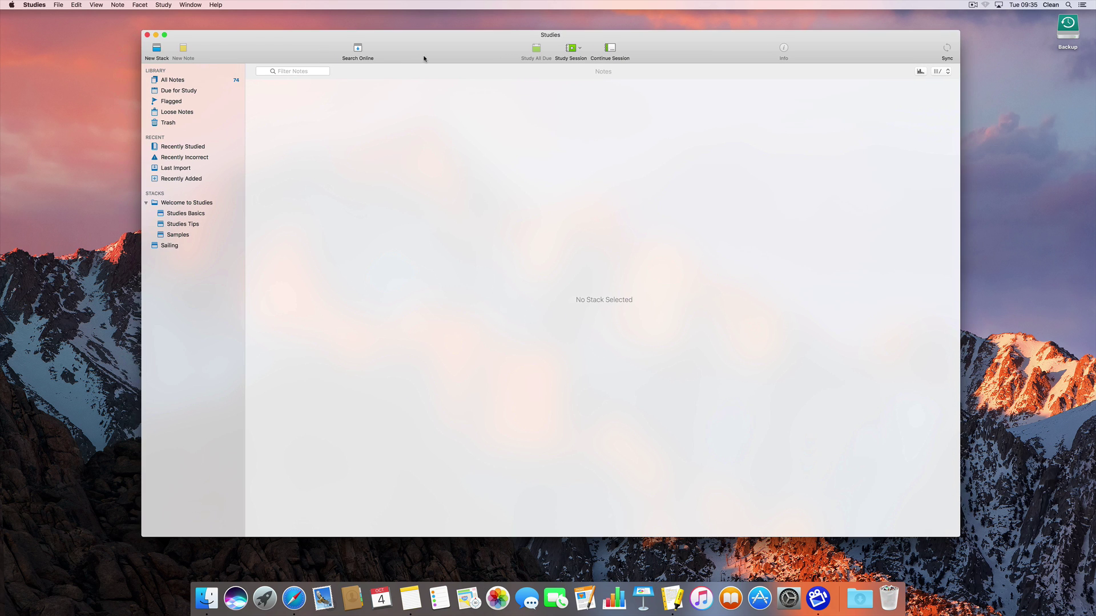
left_click(145, 203)
left_click(161, 214)
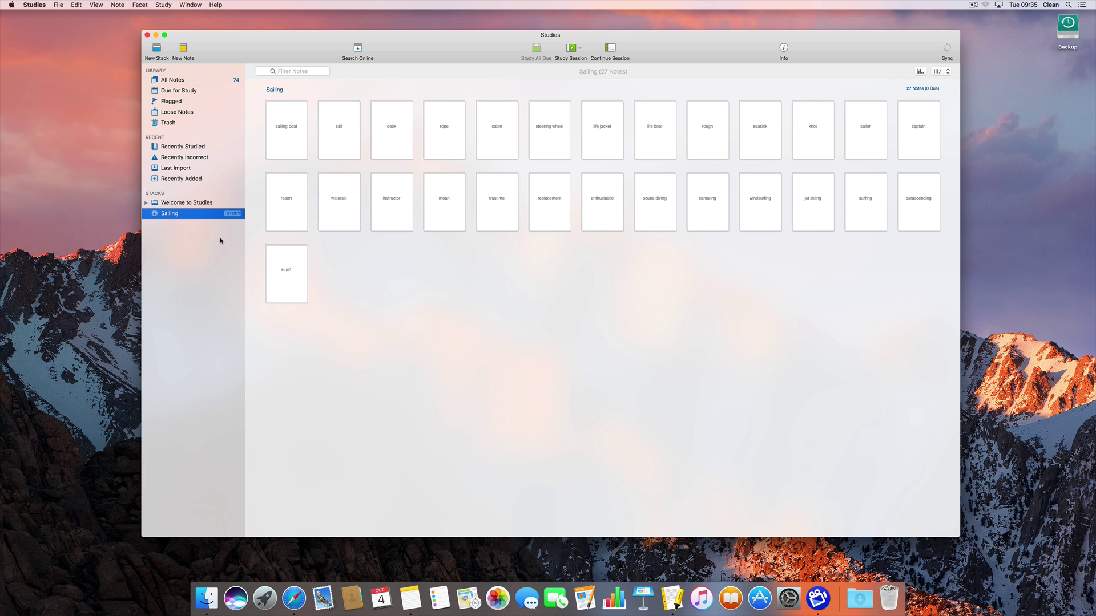
- Display the Welcome to Studies group's notes in the spread card view and look through all its stacks
left_click(145, 203)
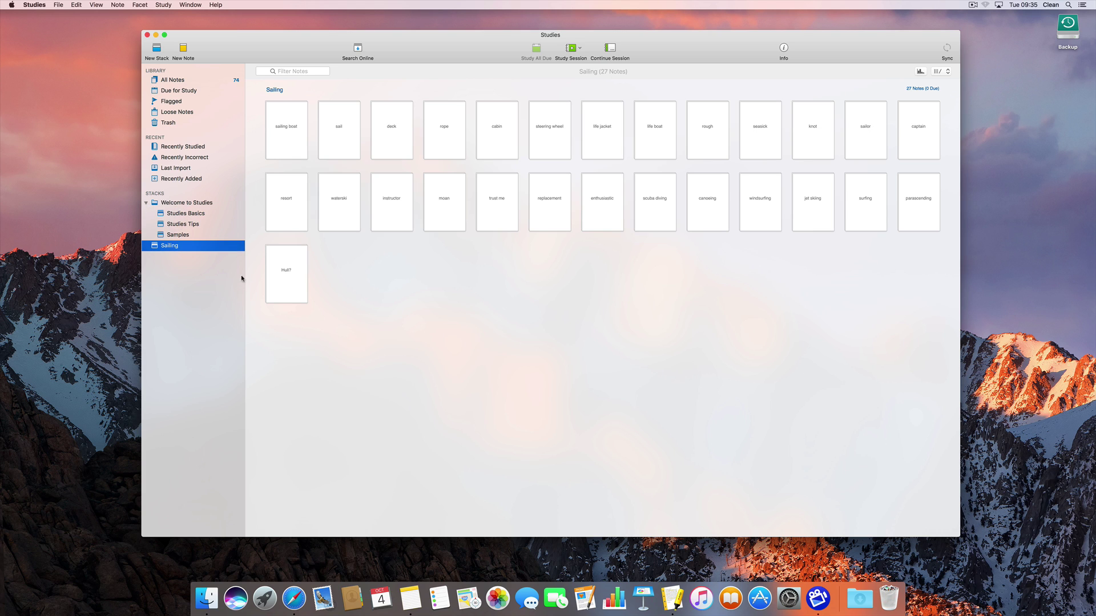
left_click(202, 206)
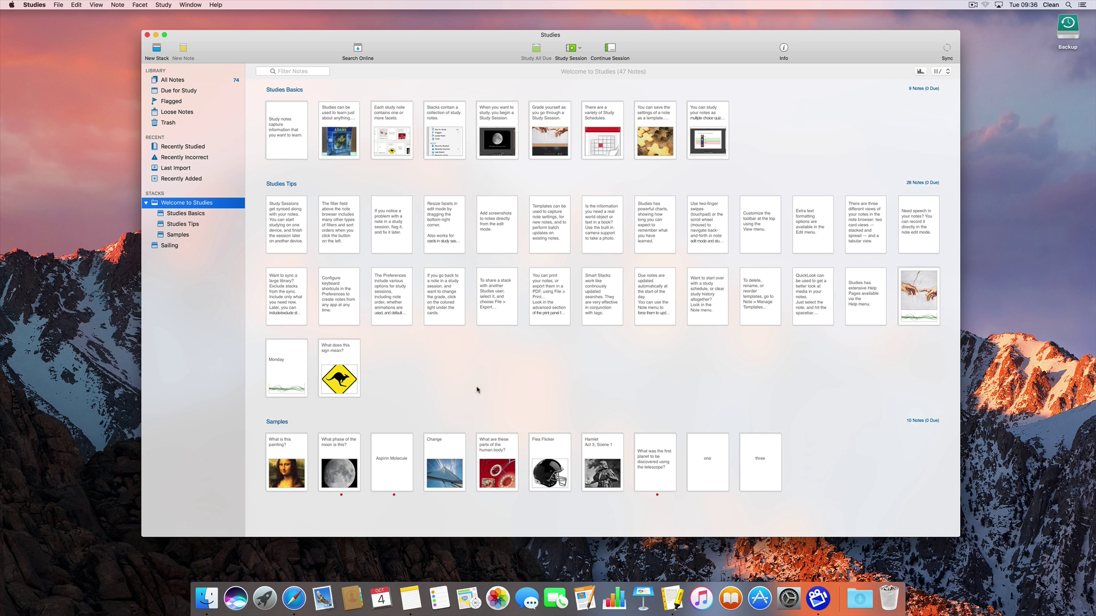
left_click(946, 73)
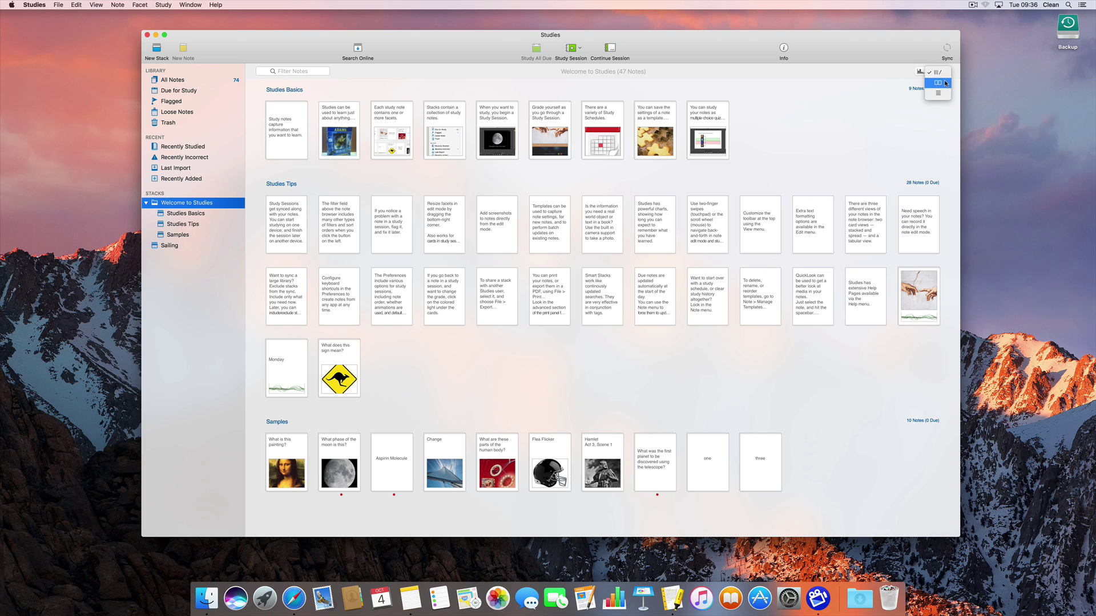
left_click(944, 84)
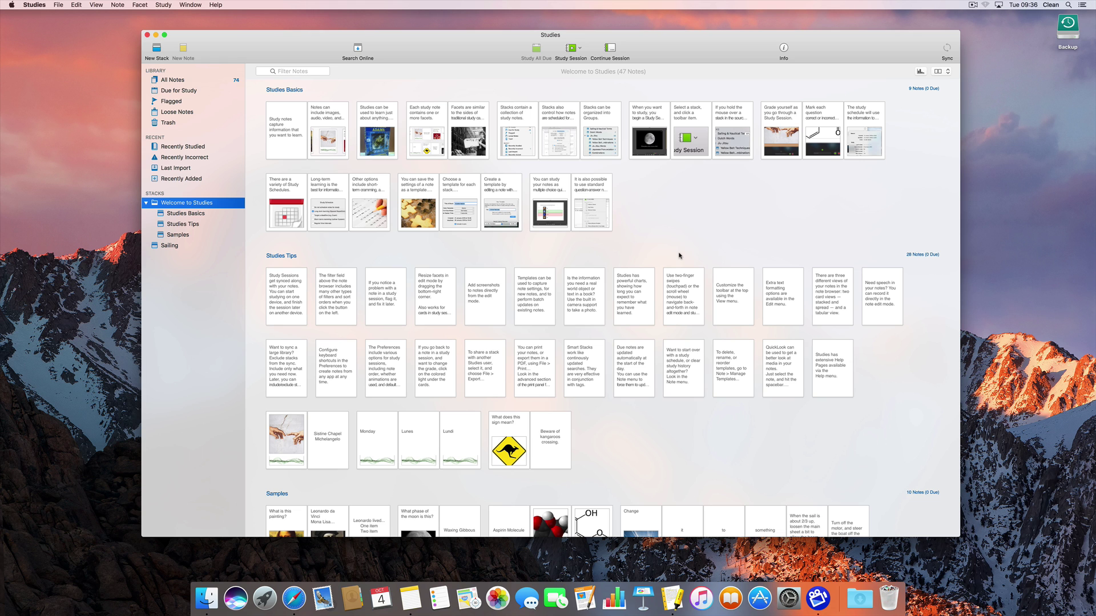
scroll(679, 256, "down", 5)
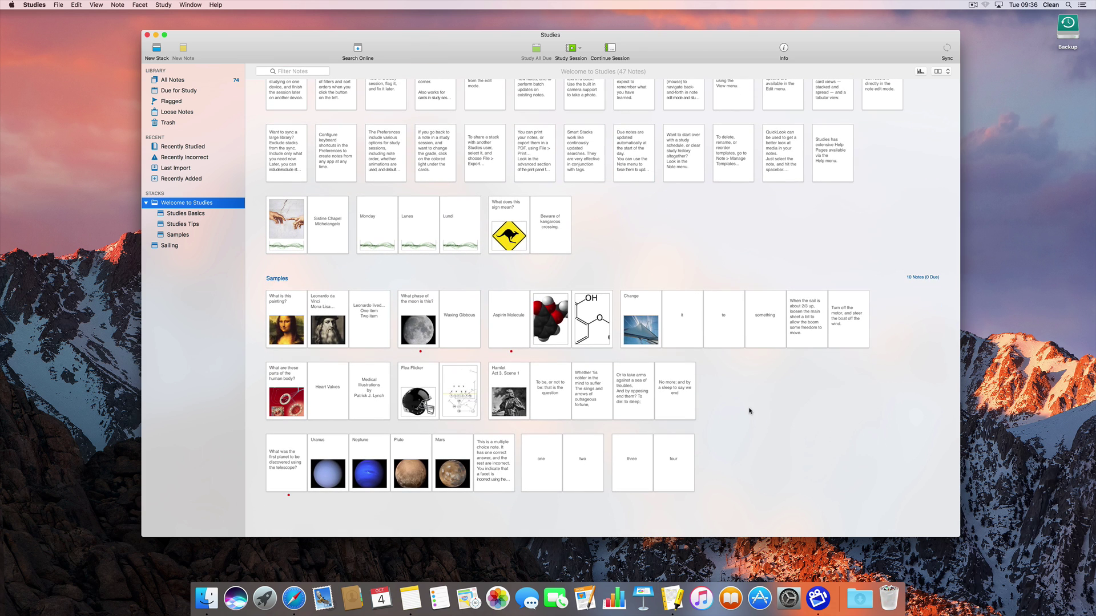
scroll(750, 411, "down", 1)
scroll(517, 175, "up", 5)
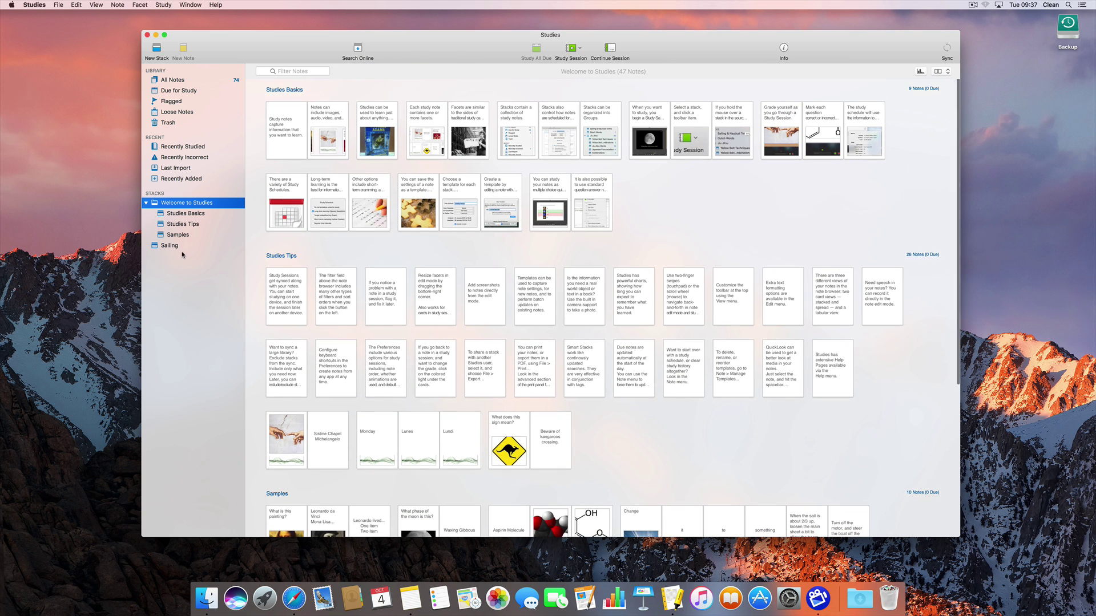
- Create a top-level stack titled "Cars" and add a new note to it
left_click(195, 276)
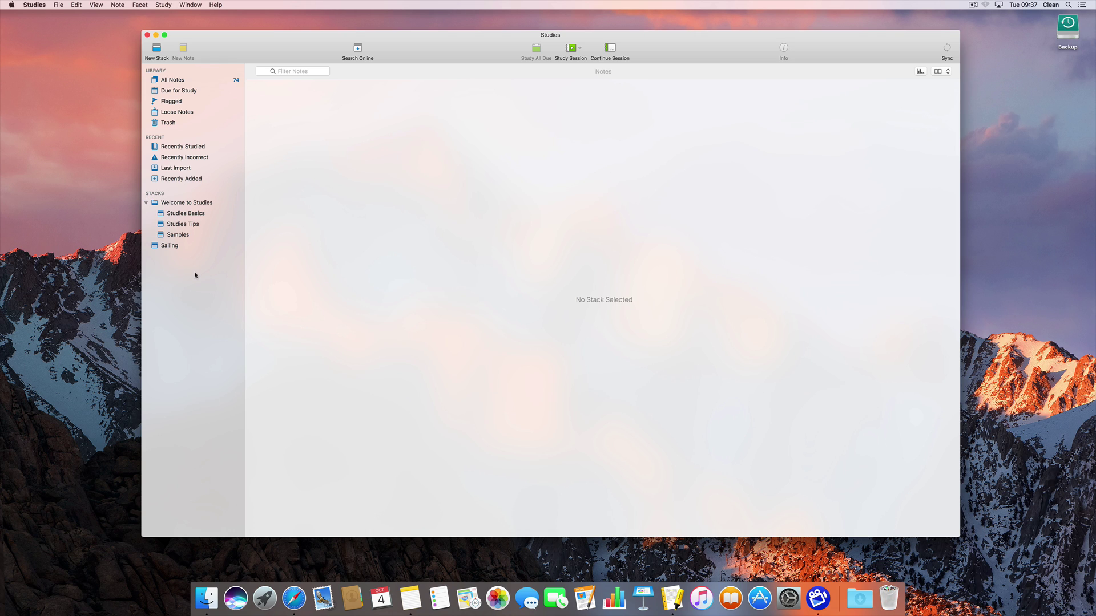
left_click(157, 50)
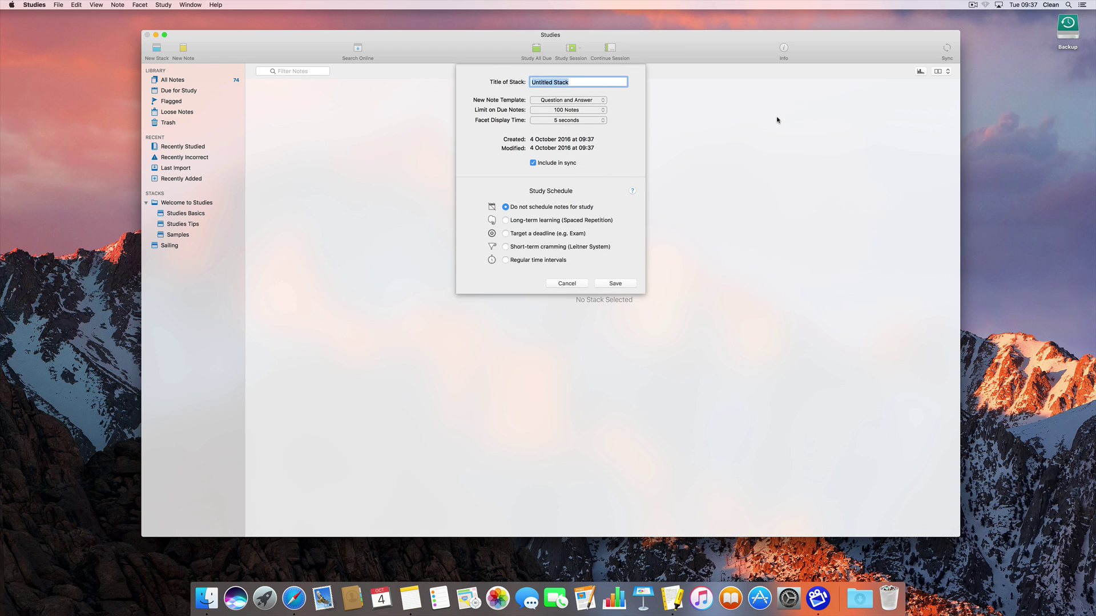
type("Cars")
key("Tab")
left_click(616, 283)
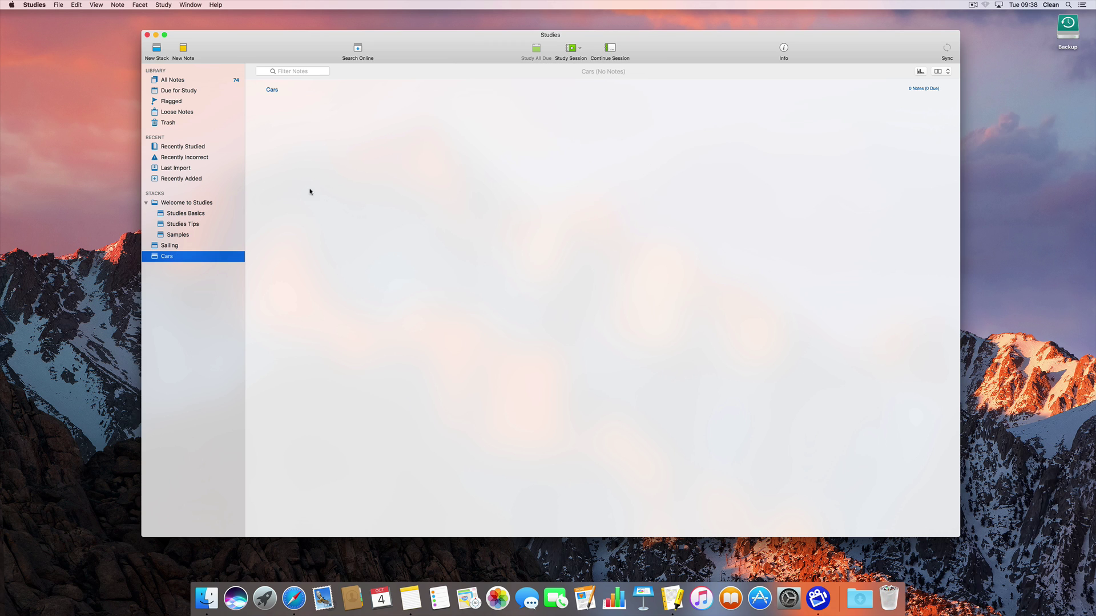
left_click(183, 49)
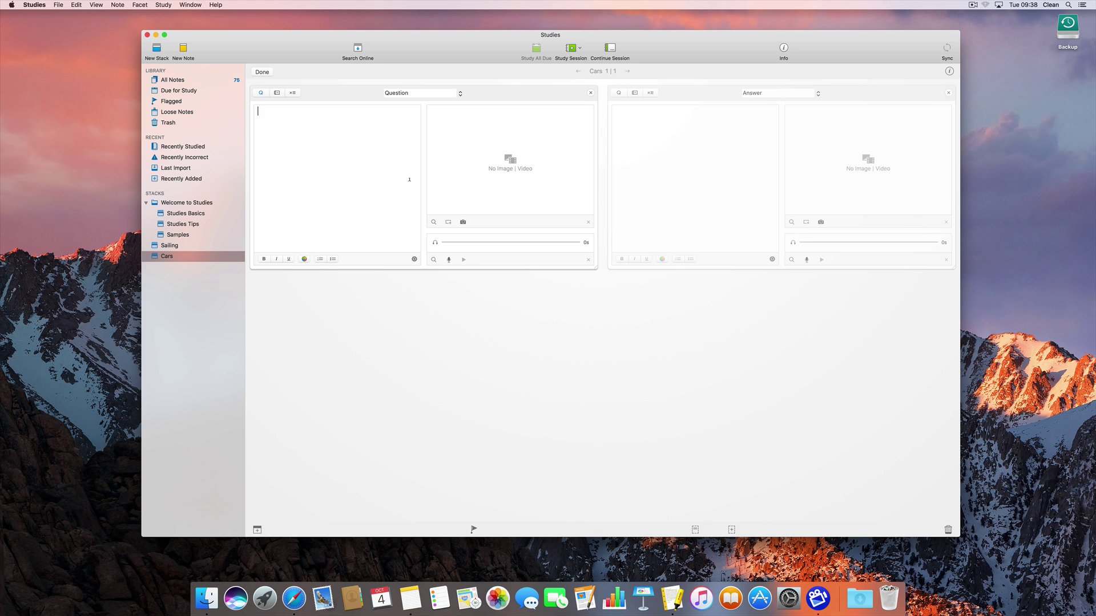
- Switch to Safari and search the web for "ferrari 458"
left_click_drag(409, 50, 341, 29)
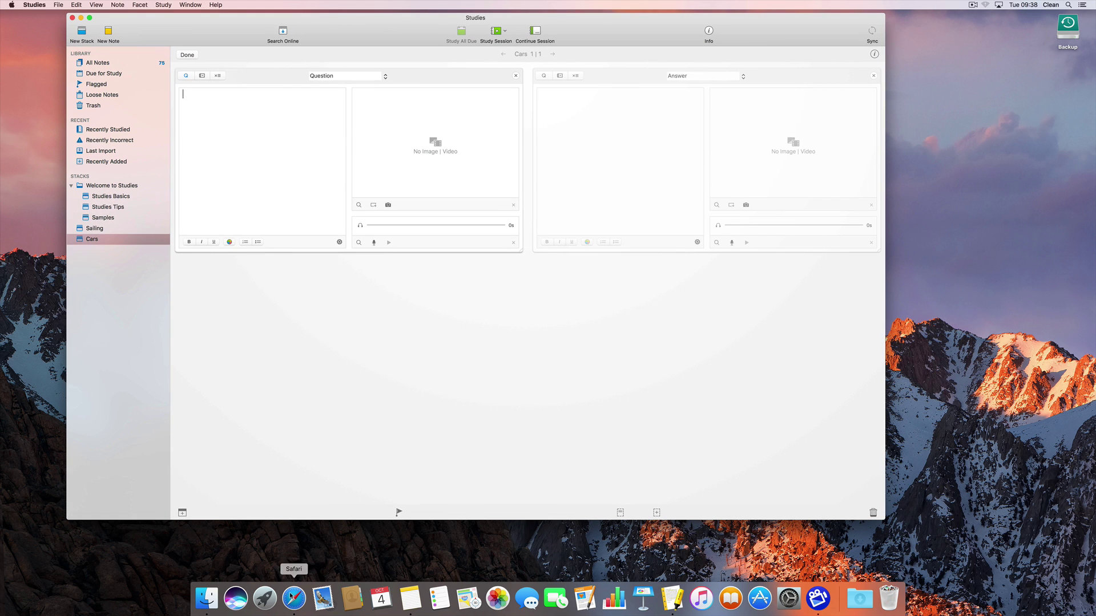
left_click(294, 597)
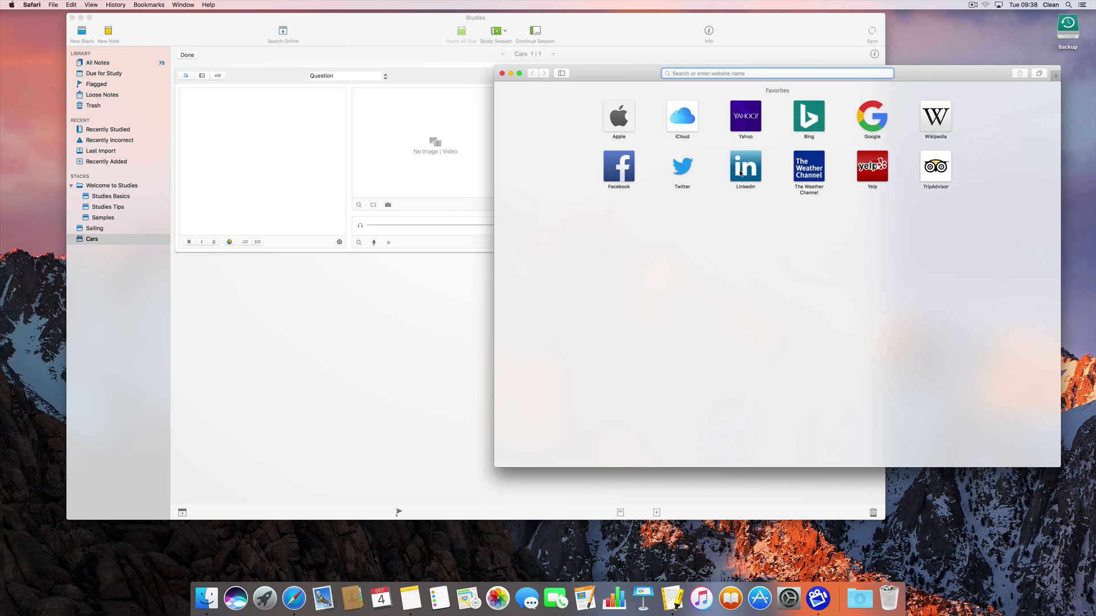
type("ferrari")
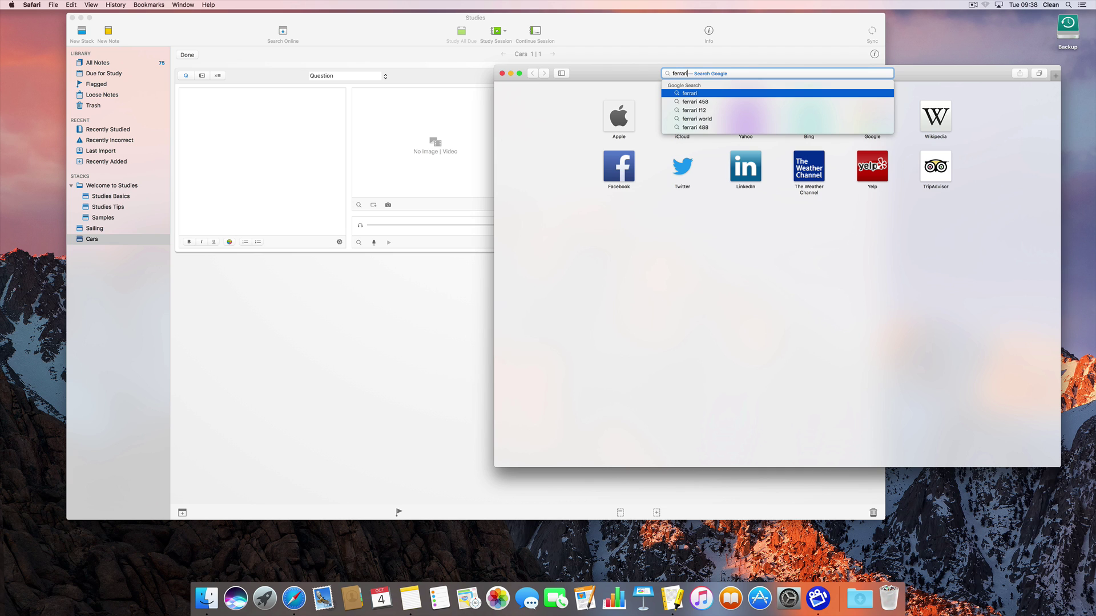
key("Down")
key("Return")
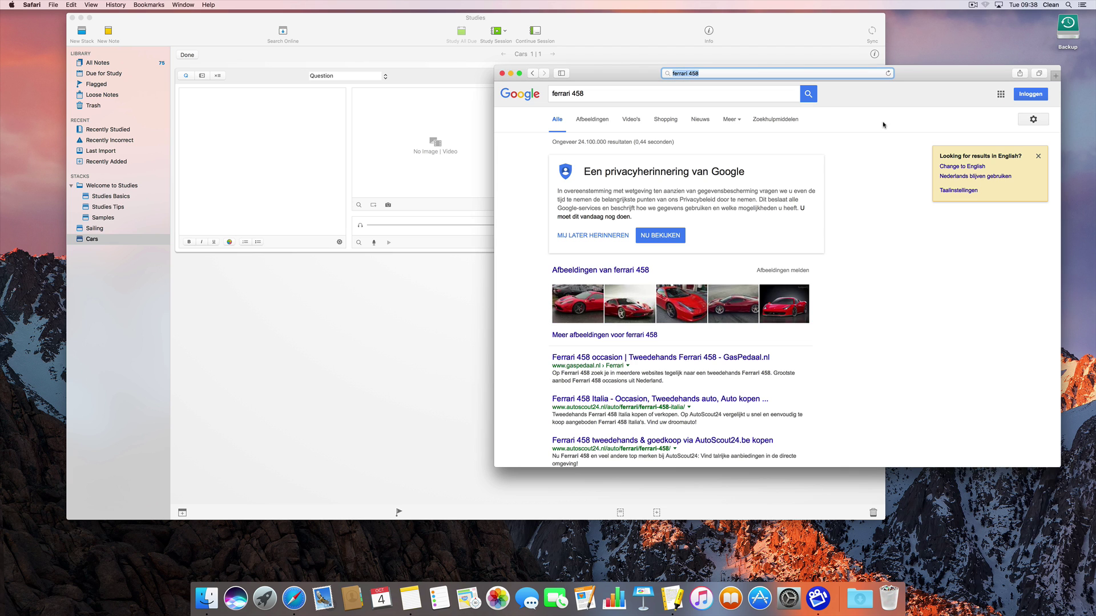
- Open the red Ferrari 458 picture from Wikipedia and place it in the image area of the note's Question facet in Studies
left_click(674, 307)
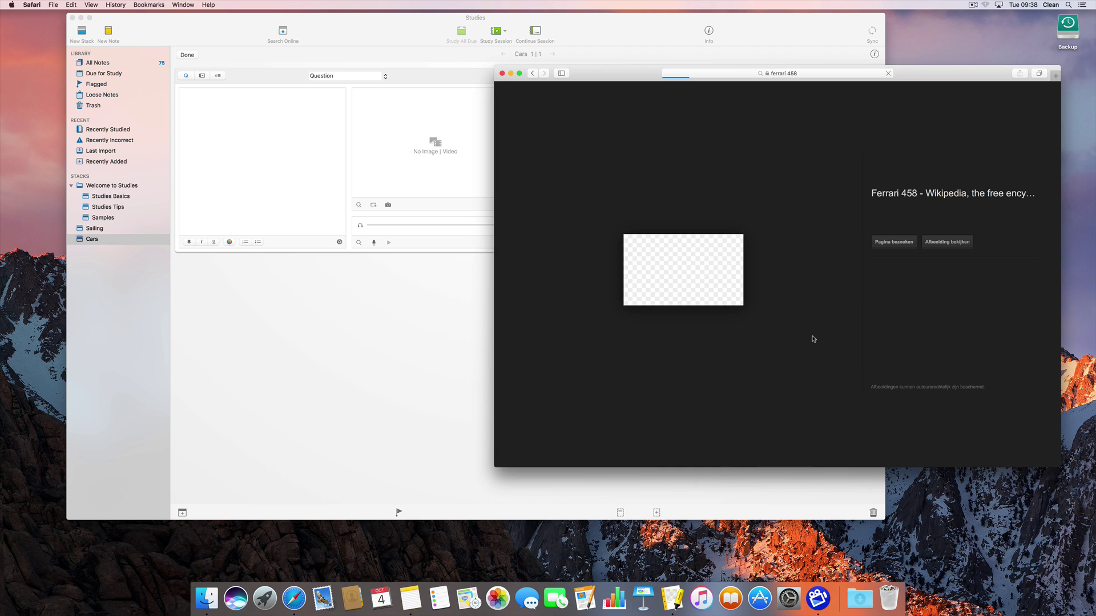
left_click_drag(908, 76, 930, 77)
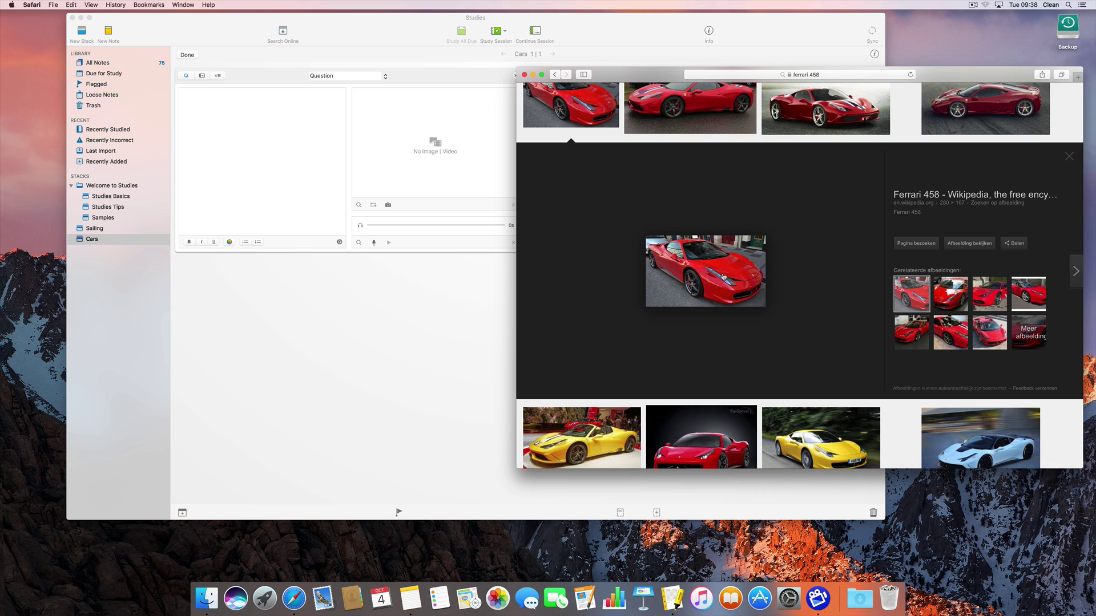
left_click_drag(723, 276, 451, 157)
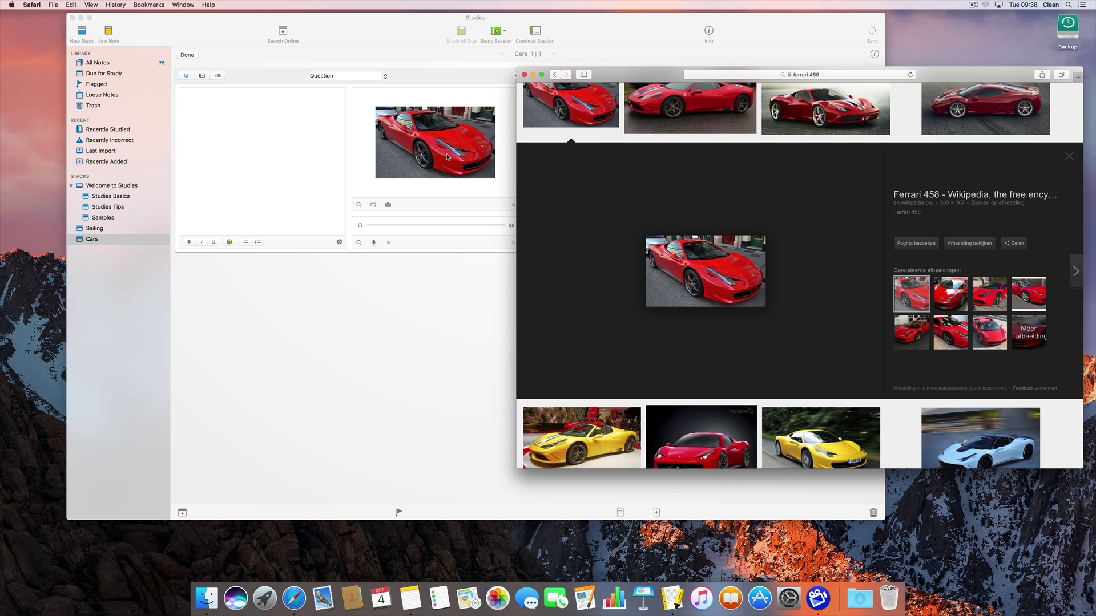
left_click(430, 325)
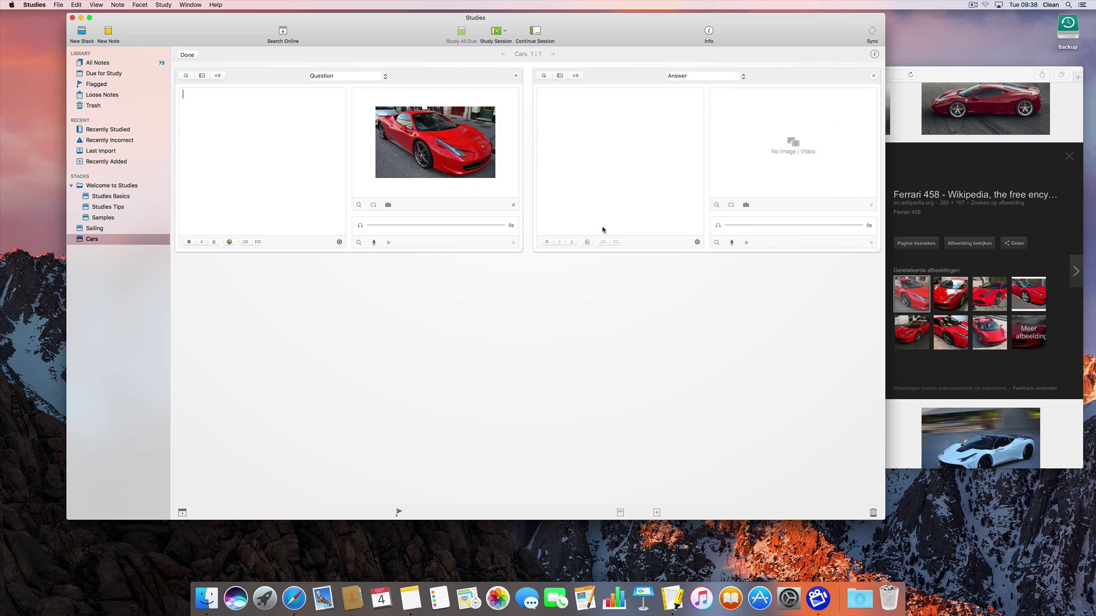
- Enter "Ferrari 458" as the note's answer text and "What is this car?" as its question text, and finish editing
left_click(608, 158)
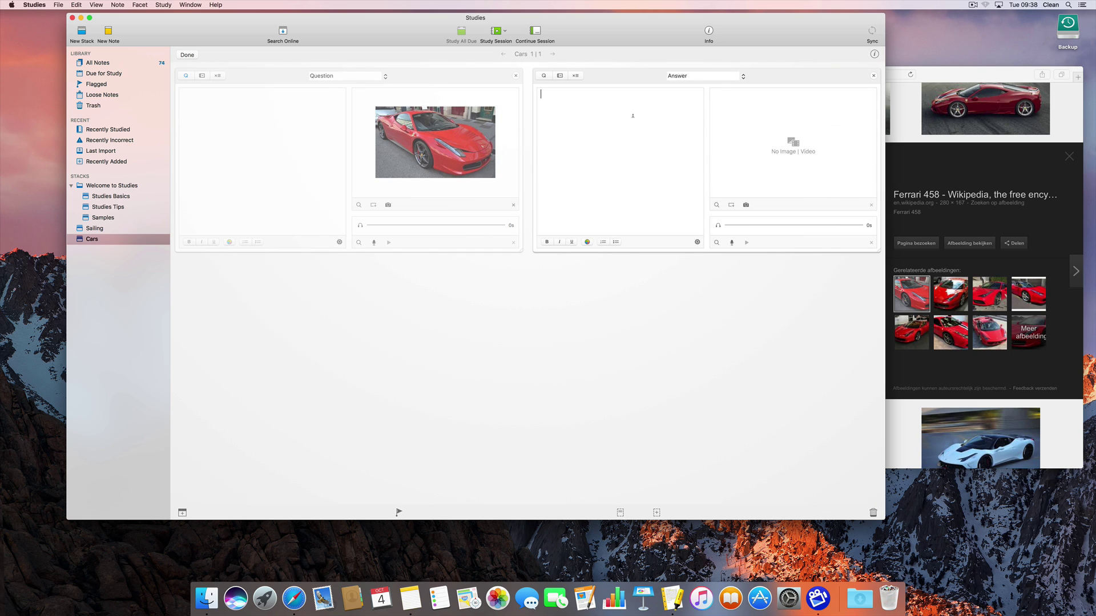
type("Ferrari 458")
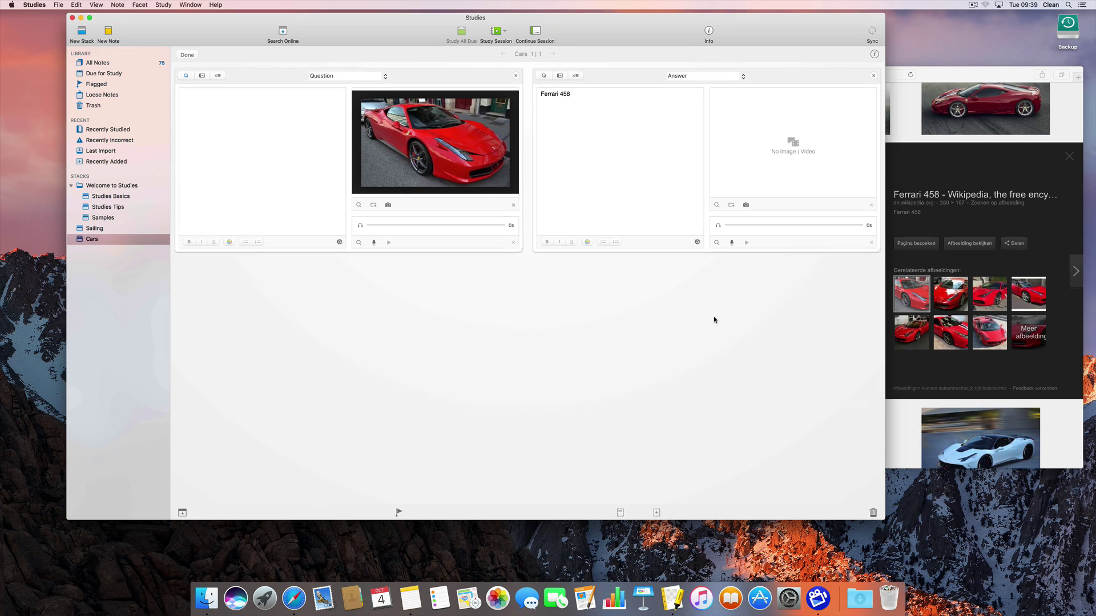
left_click(267, 124)
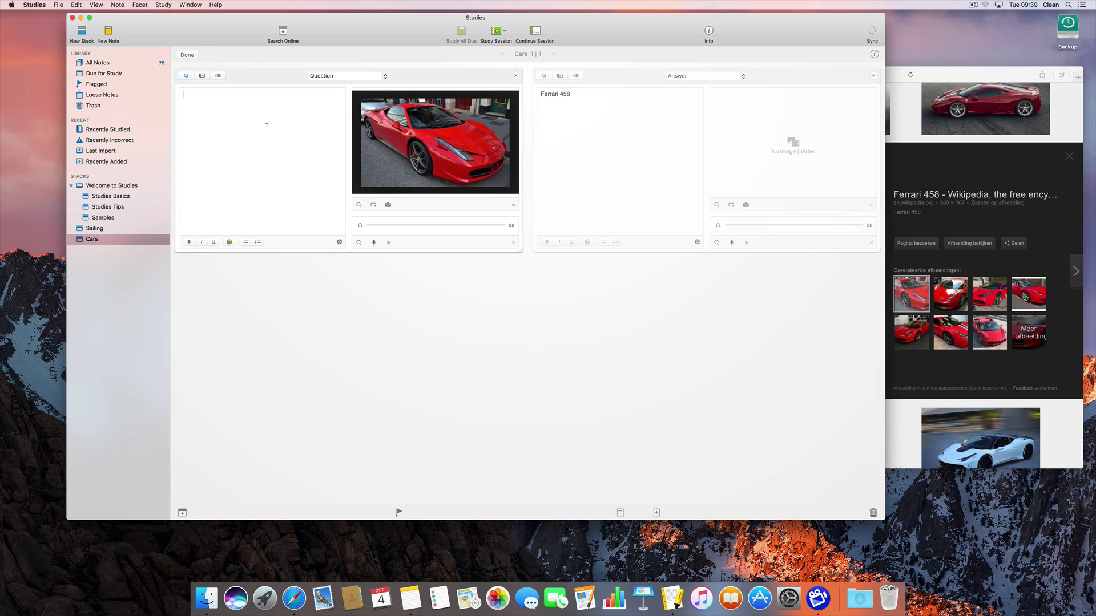
type("What is this car?")
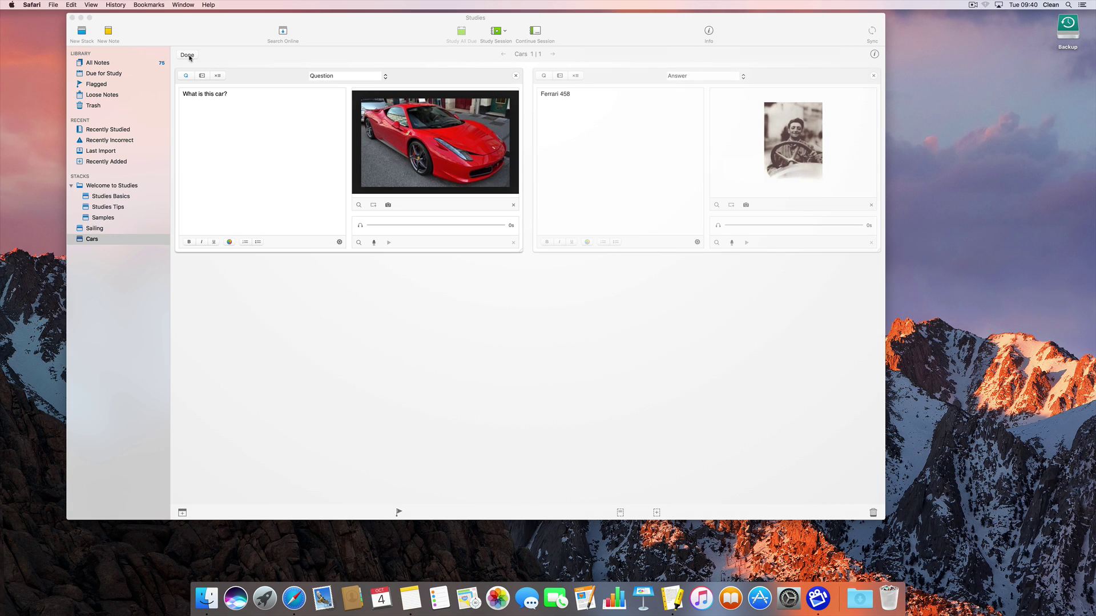
left_click(189, 55)
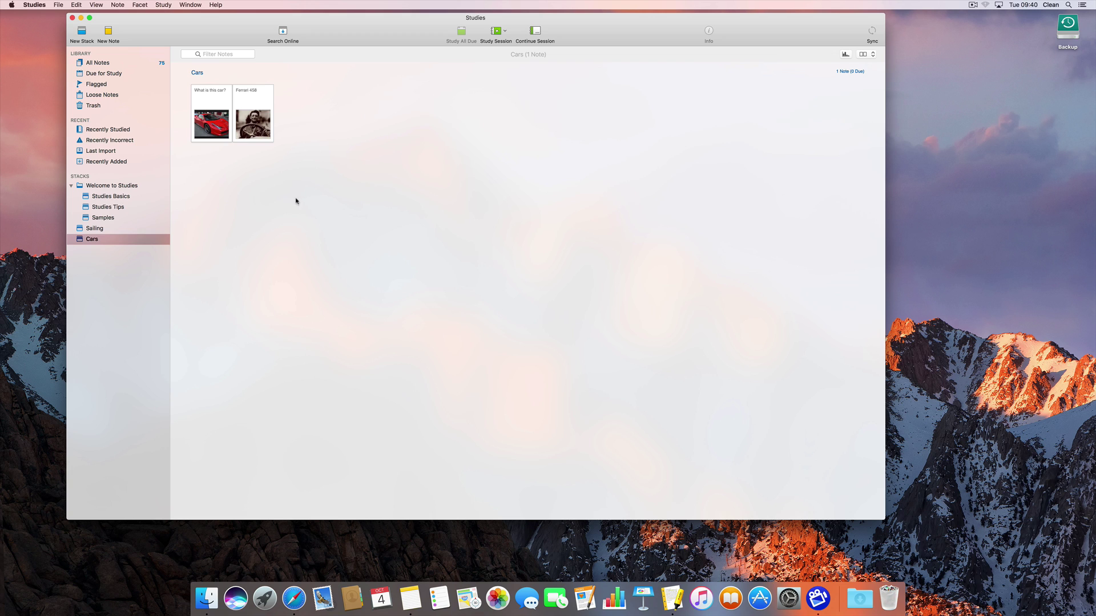
- Start a study session with all notes in the Cars stack and enlarge the displayed facet cards
left_click(503, 32)
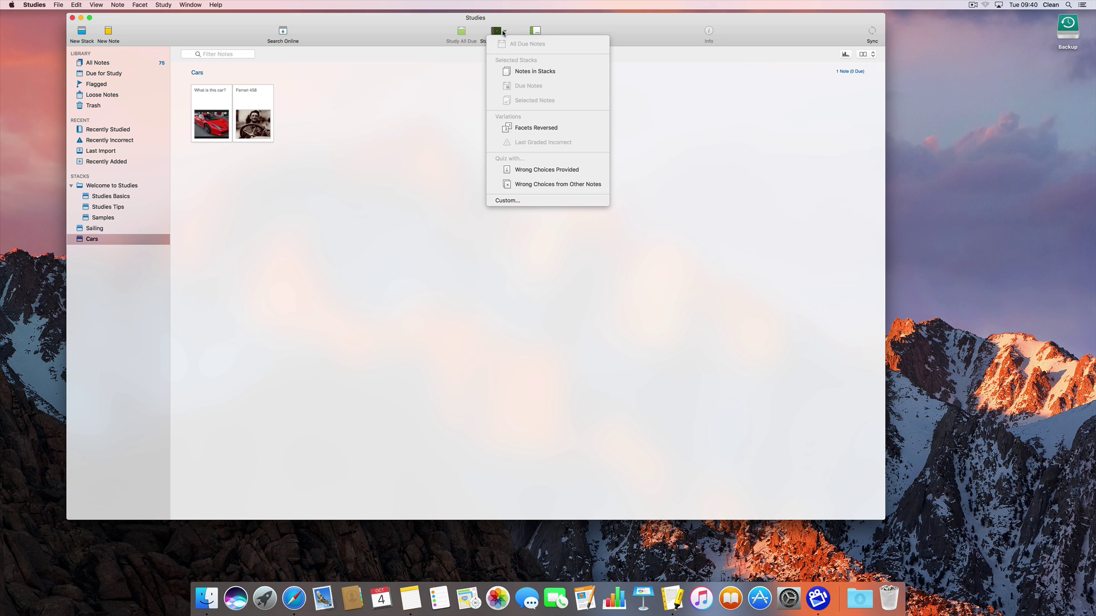
left_click(528, 71)
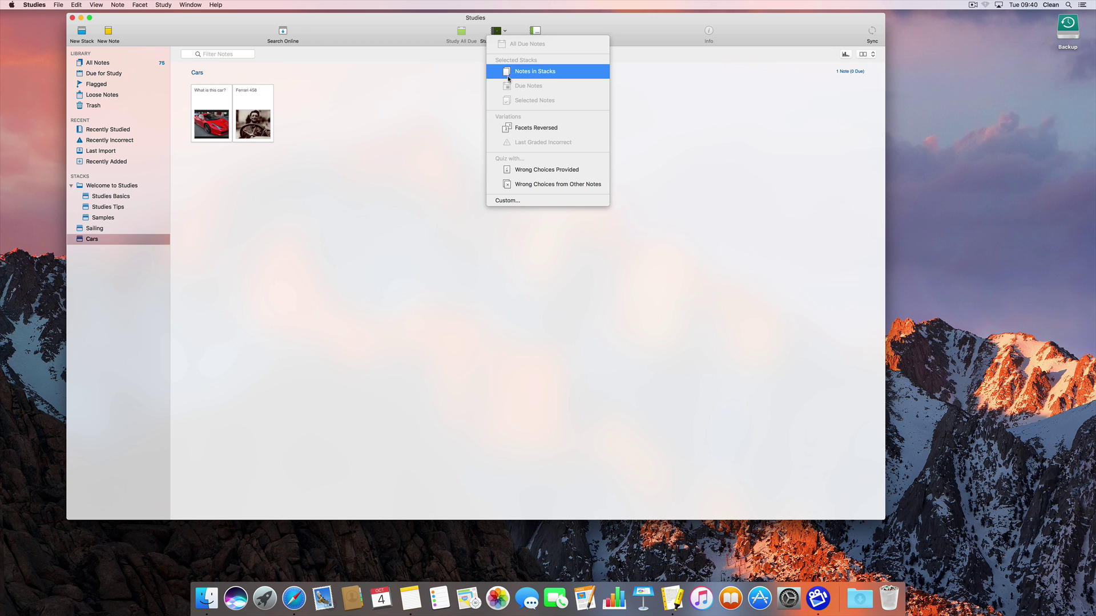
left_click(557, 76)
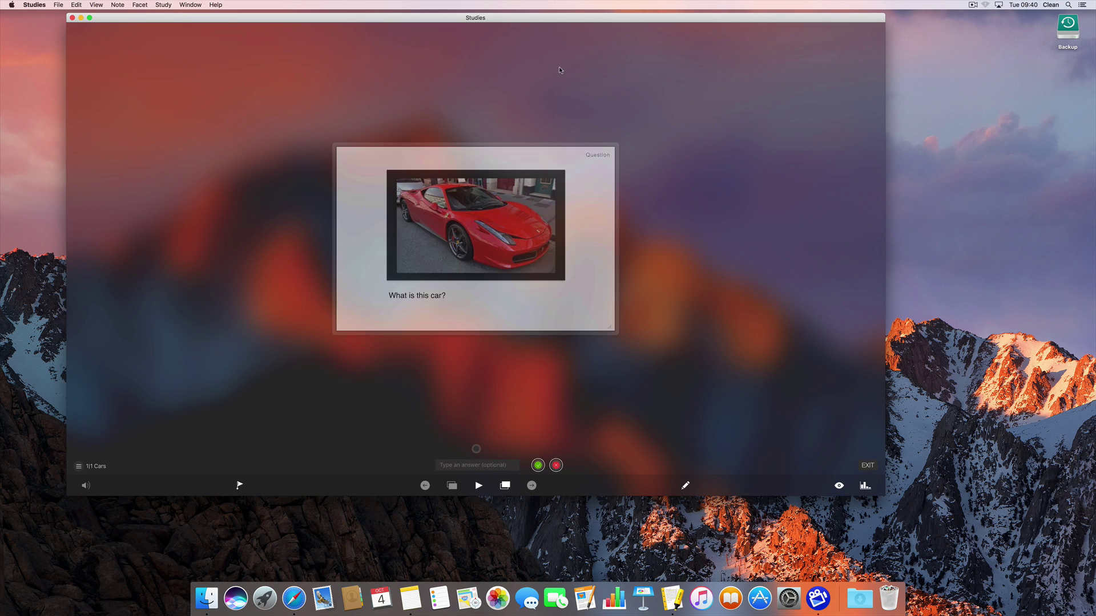
left_click_drag(568, 24, 639, 21)
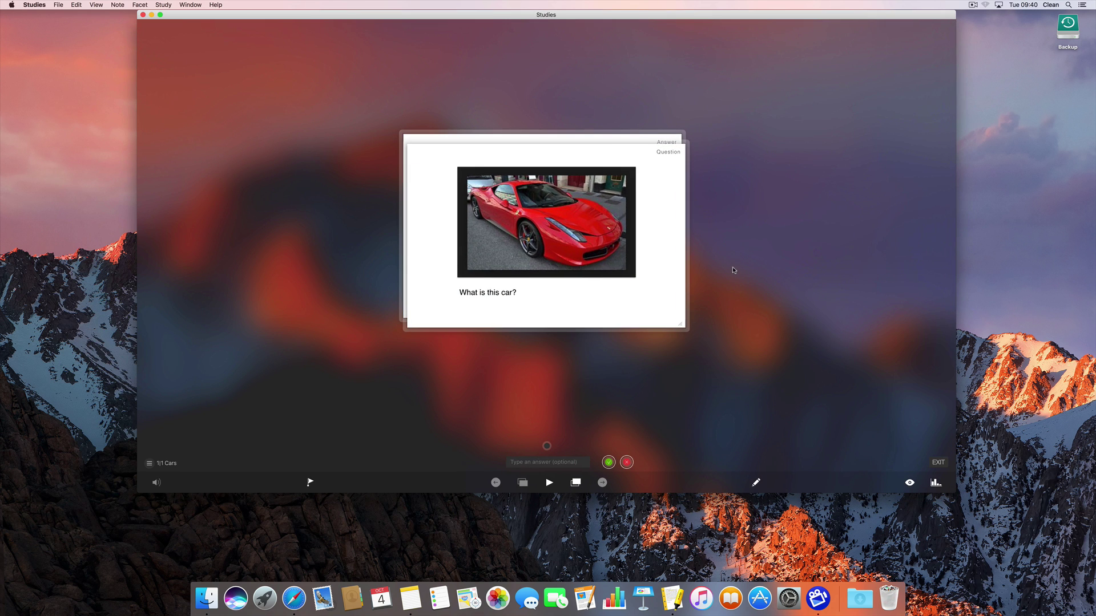
left_click_drag(681, 325, 809, 421)
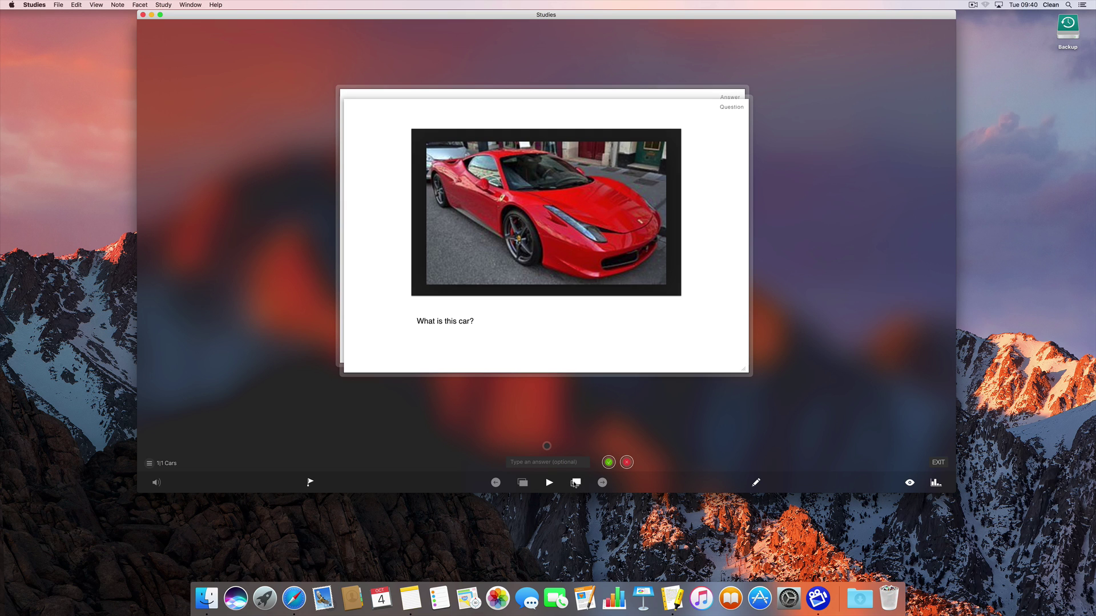
- Reveal the Answer facet of the car note and flip back and forth between it and the Question facet
left_click(575, 483)
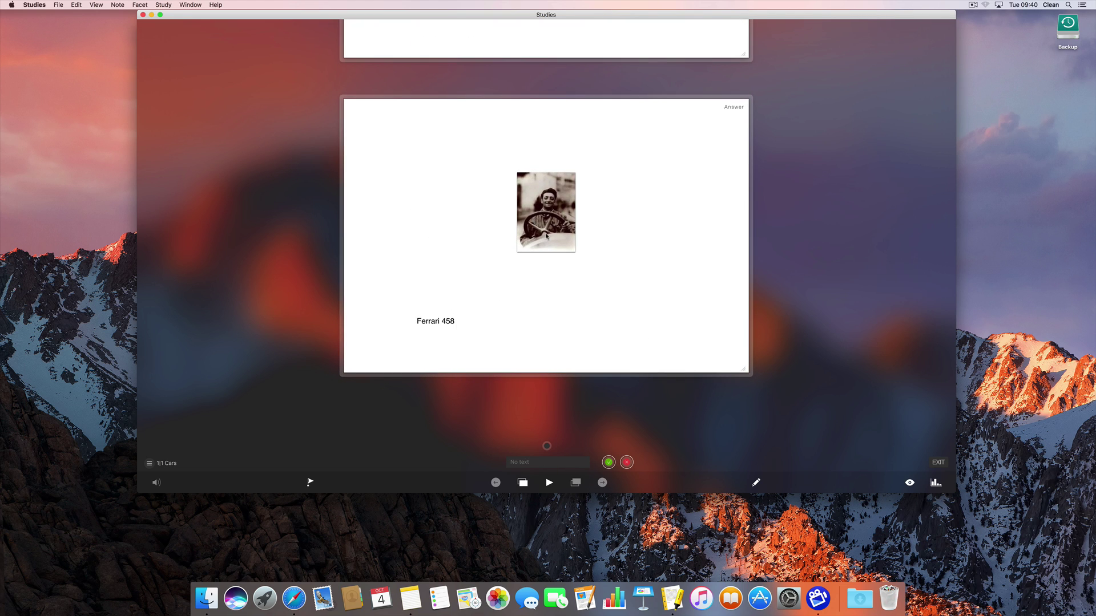
left_click(593, 274)
left_click(593, 273)
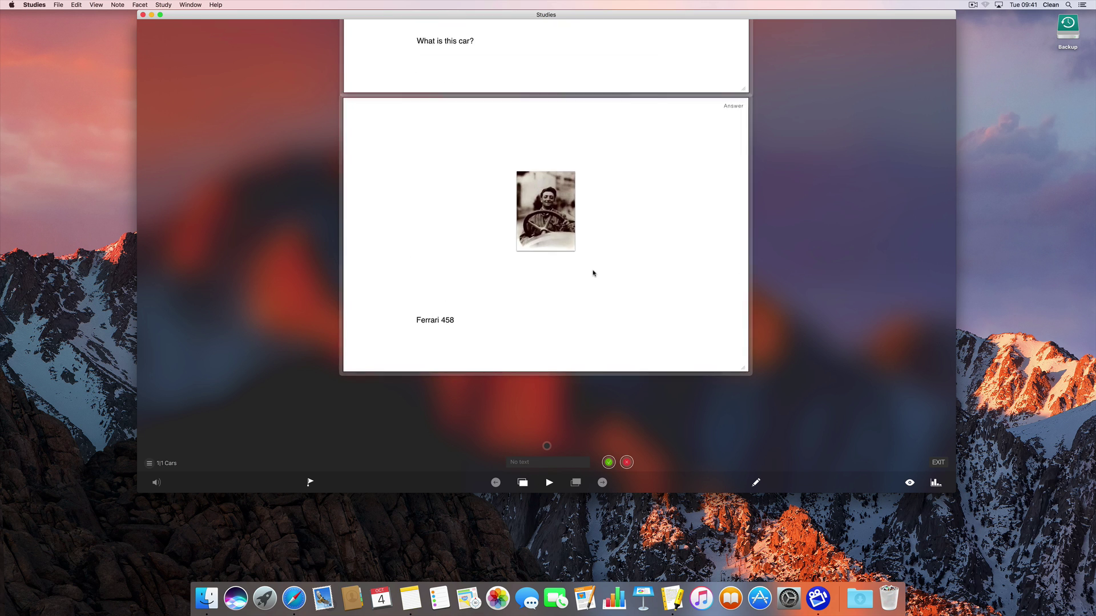
left_click(593, 273)
left_click(593, 273)
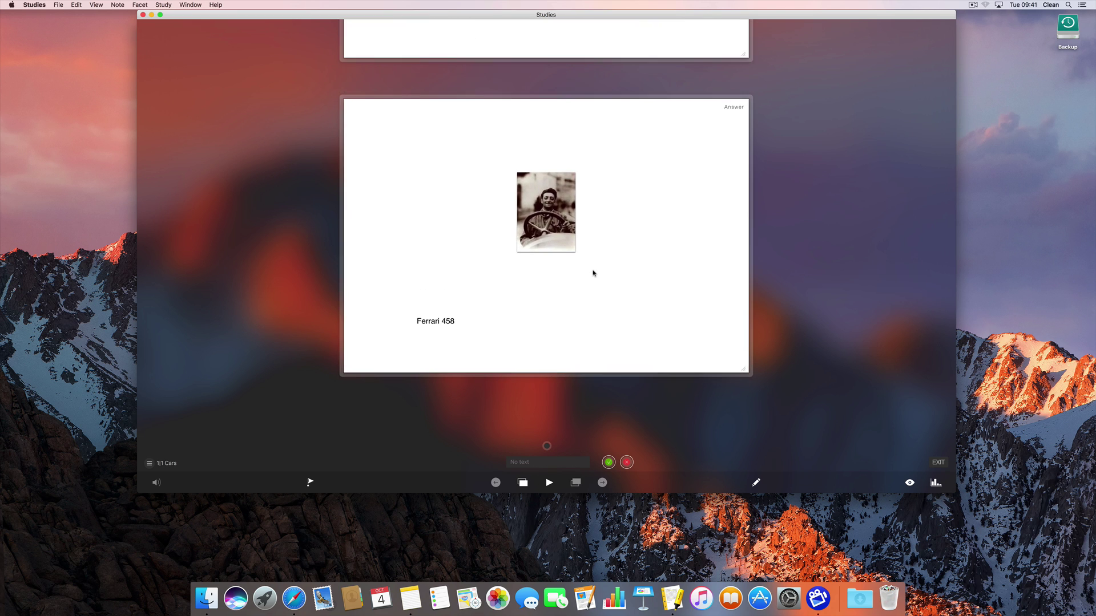
left_click(593, 273)
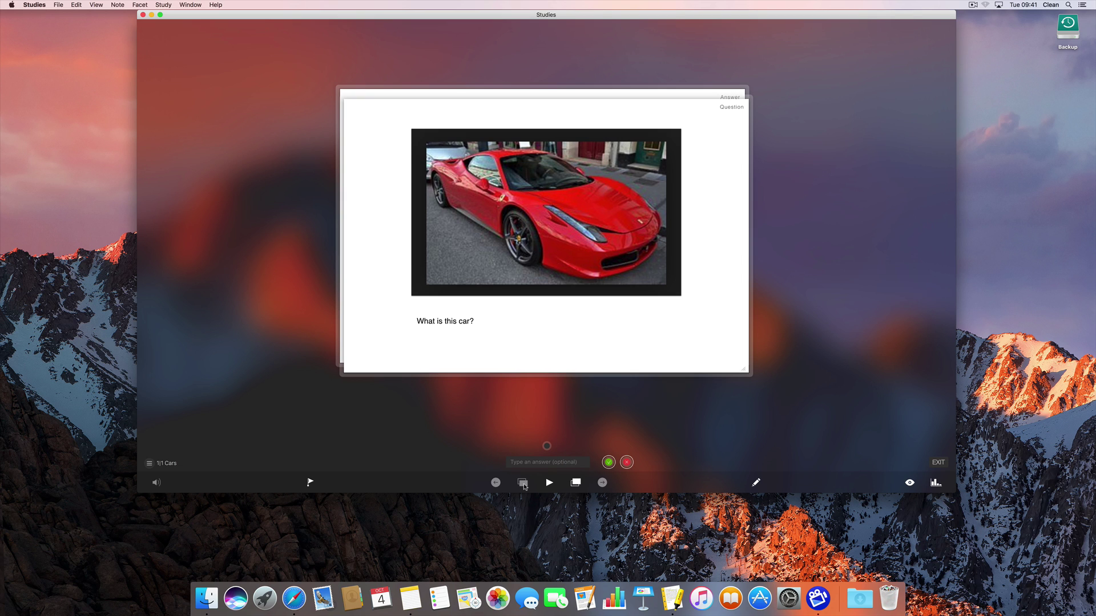
- Return to the car note's Question facet and mark the note as answered correctly
left_click(521, 483)
left_click(522, 483)
key("super+l")
left_click(320, 363)
- Check the current study session's statistics, and exit the session to return to the Cars stack
left_click(935, 483)
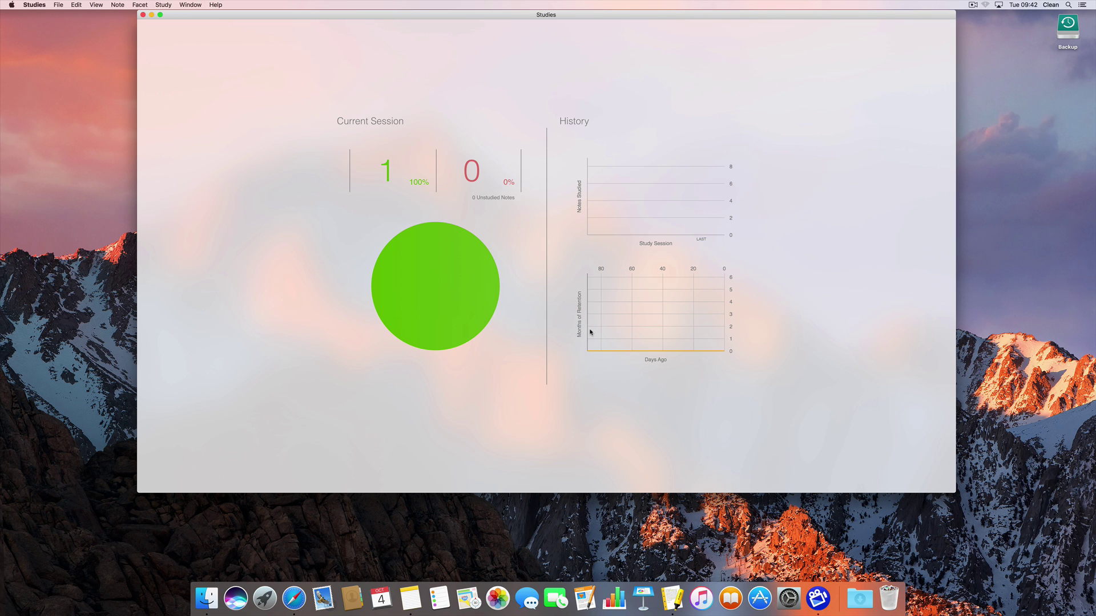
left_click(785, 333)
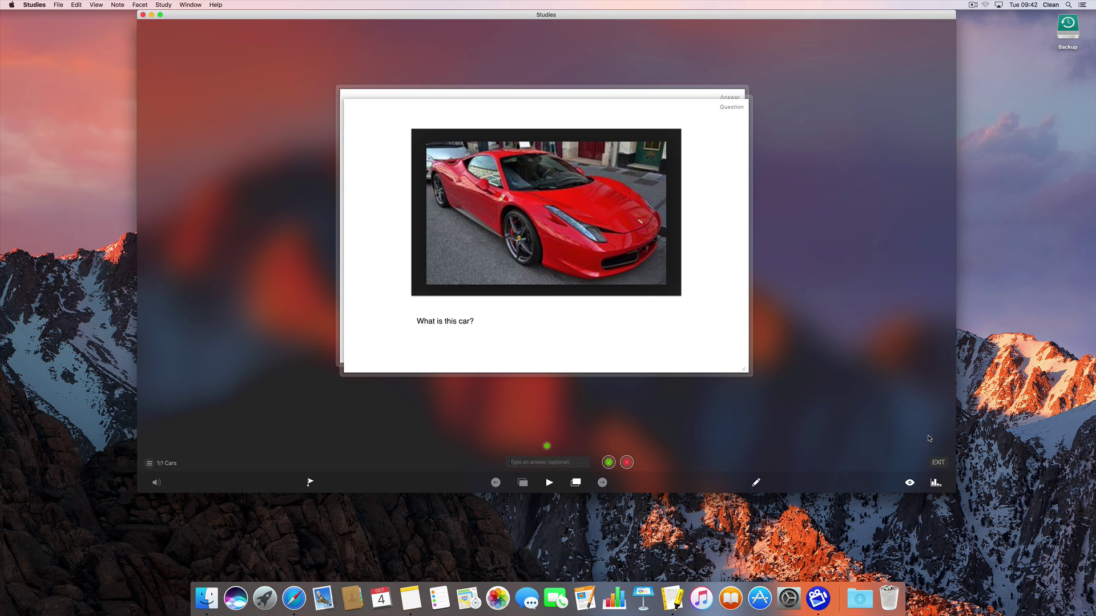
left_click(940, 463)
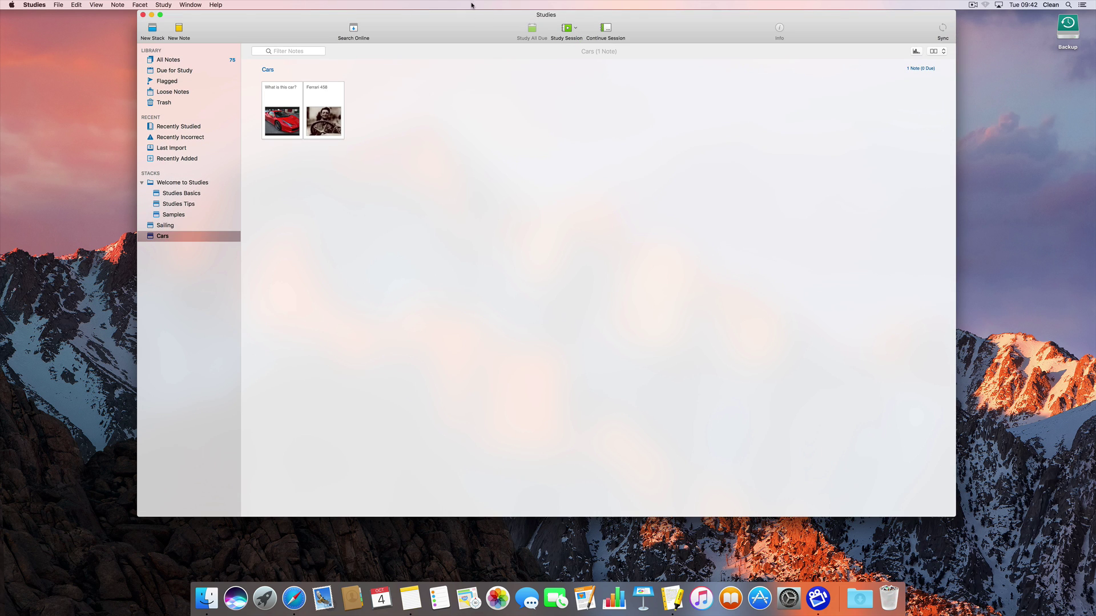
left_click_drag(468, 21, 466, 26)
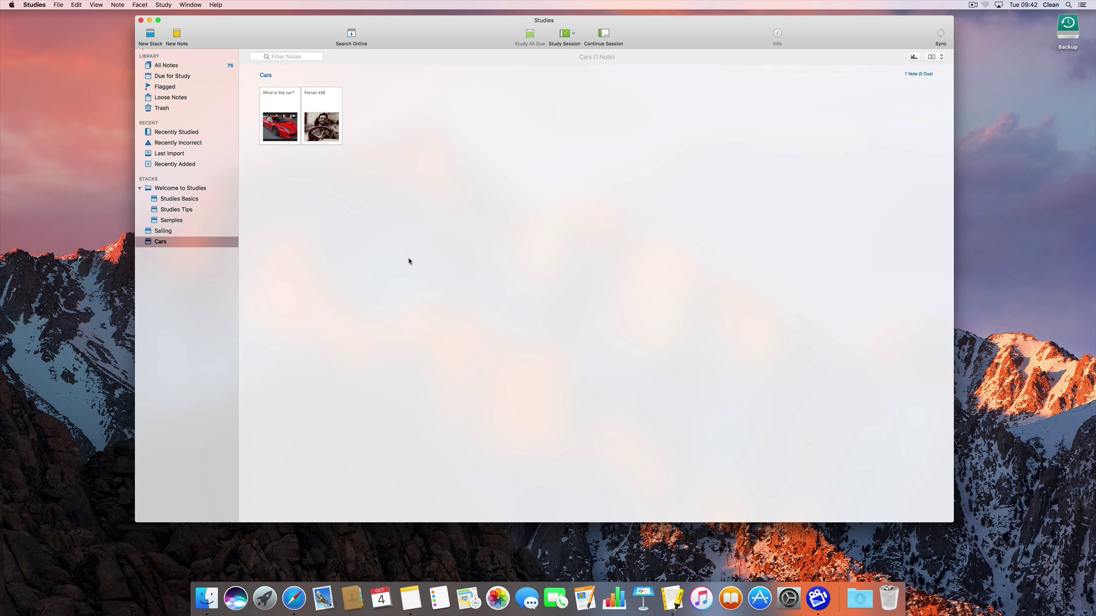
- Open the settings of the Samples stack and examine its study schedule options, including the choices for regular time intervals
left_click(183, 219)
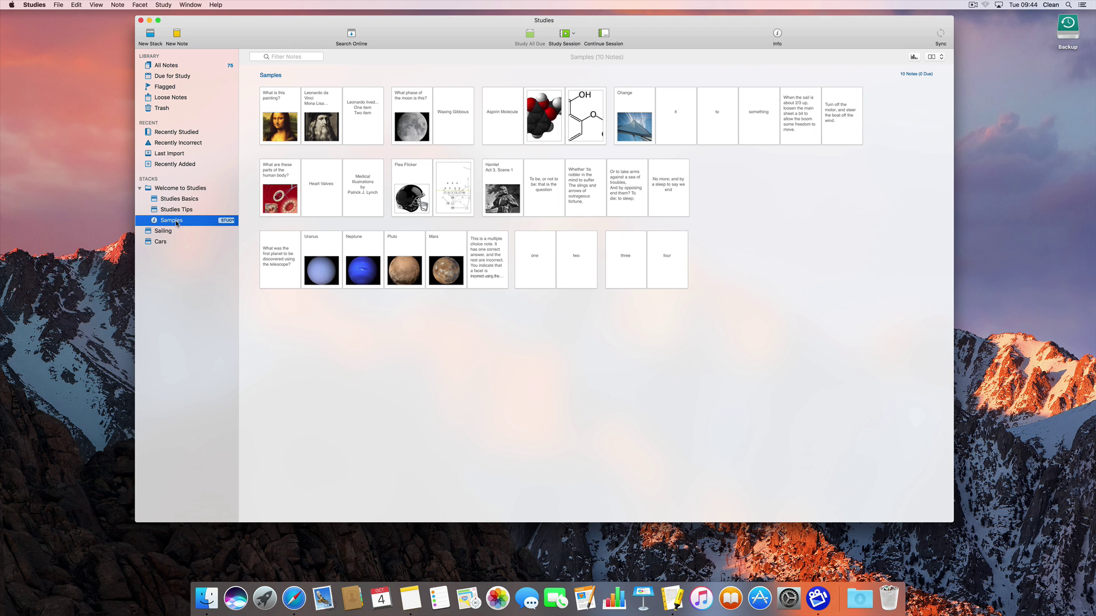
left_click(154, 221)
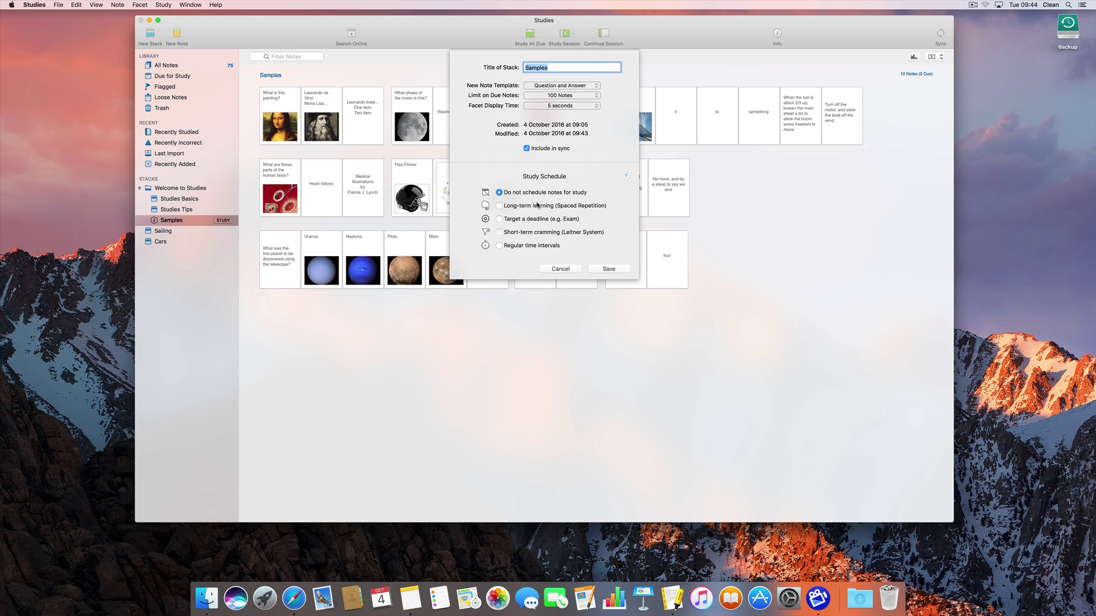
left_click(505, 208)
left_click(499, 220)
left_click(596, 233)
left_click(499, 246)
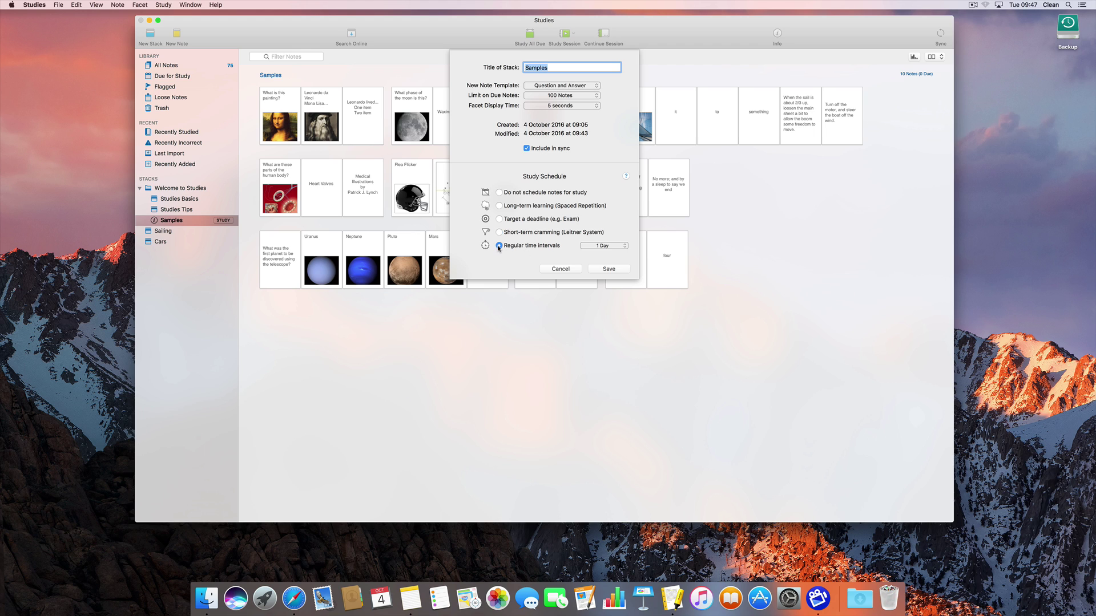
left_click(603, 246)
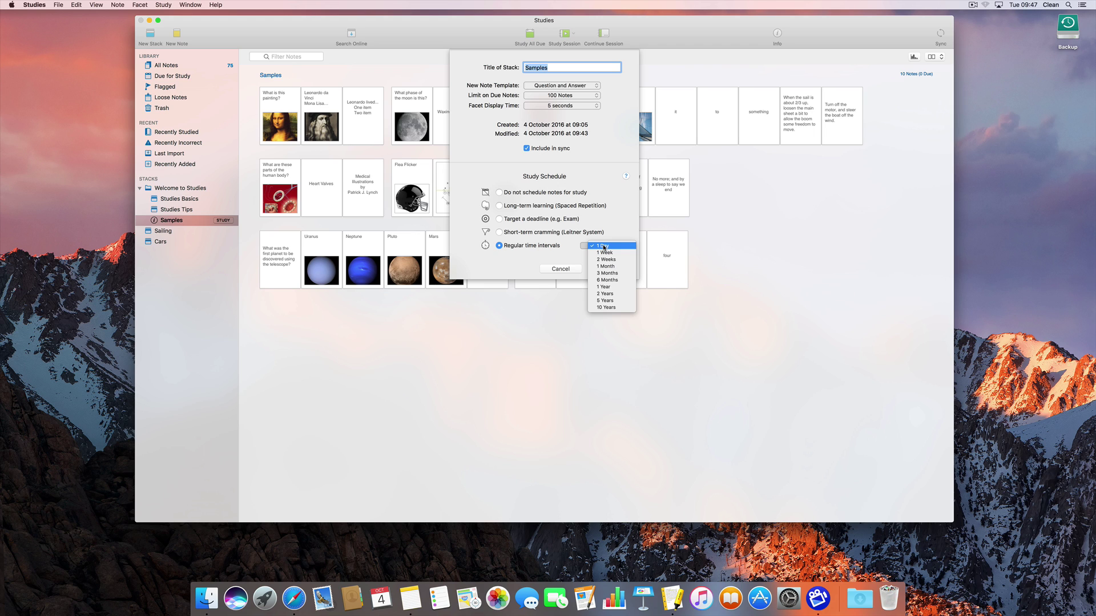
left_click(541, 263)
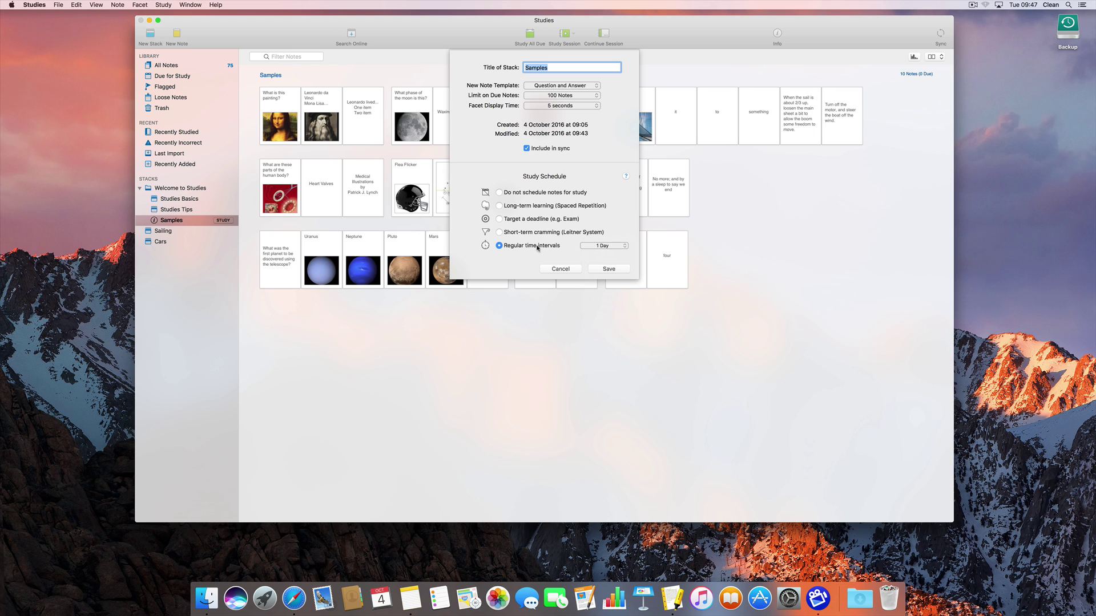
- Set the Samples stack's study schedule to Long-term learning (Spaced Repetition) and save the settings
left_click(497, 206)
left_click(609, 269)
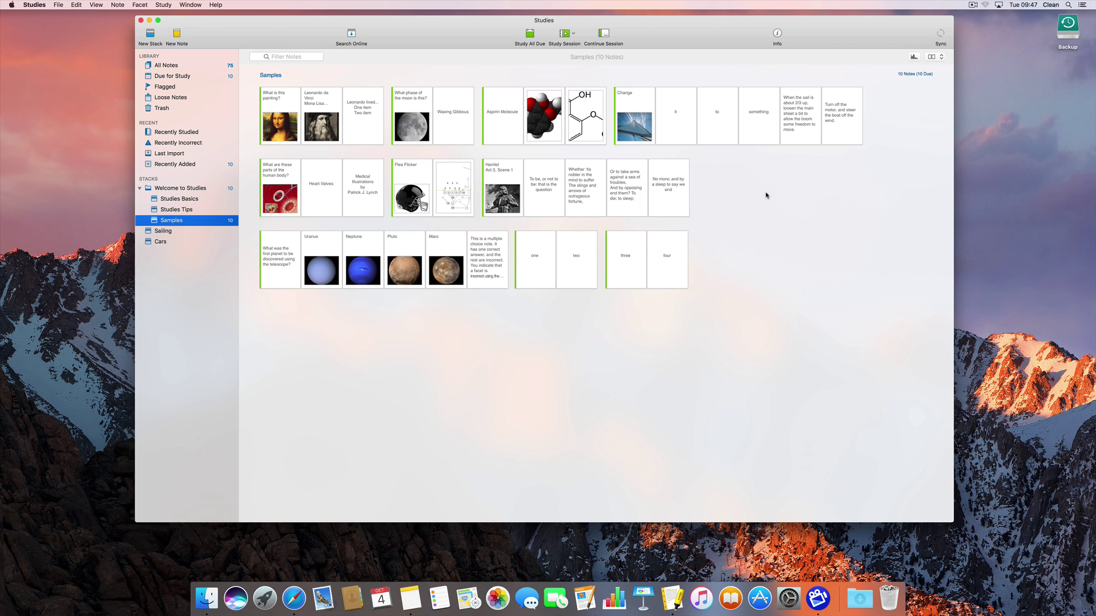
- Start studying all due notes in the Samples stack, reveal the Mona Lisa note's facets and mark it as incorrect
left_click(531, 38)
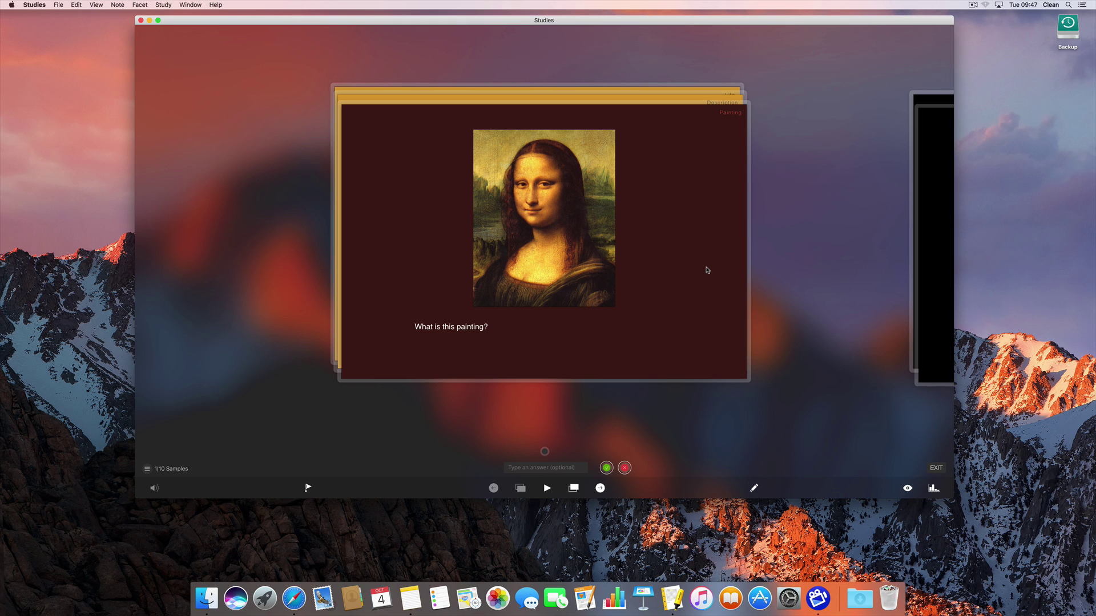
key("space")
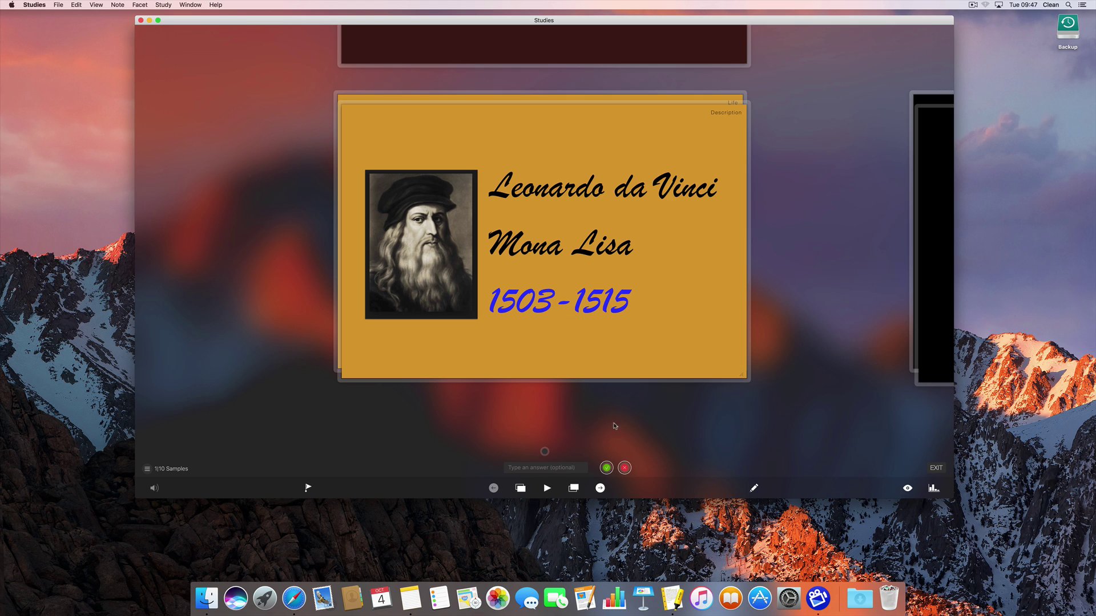
left_click(626, 468)
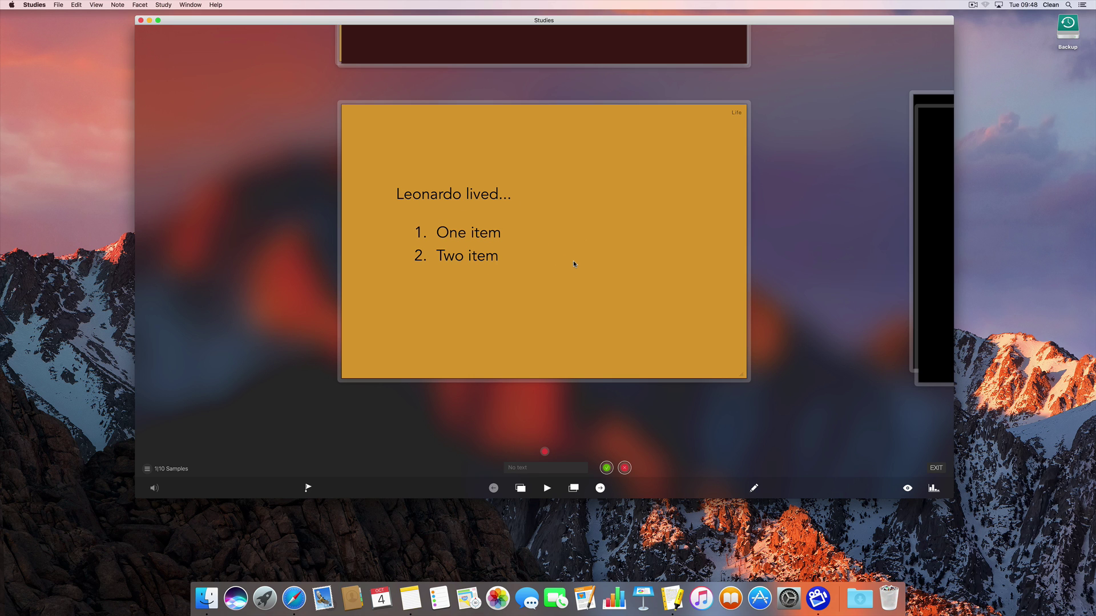
key("Right")
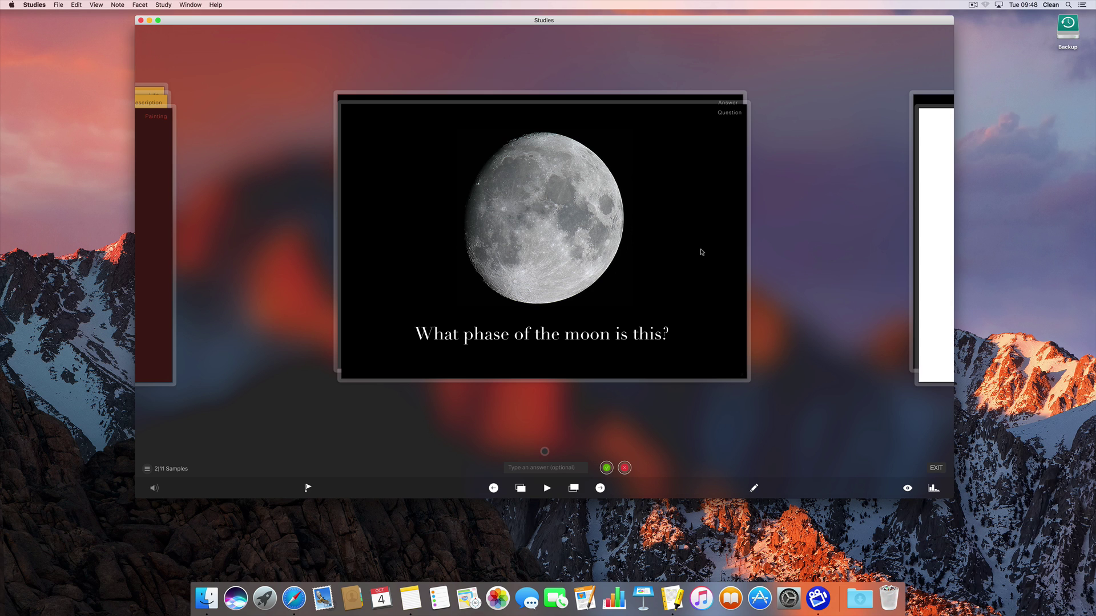
- Reveal the answer of the moon phase note and mark the note as correct
left_click(702, 251)
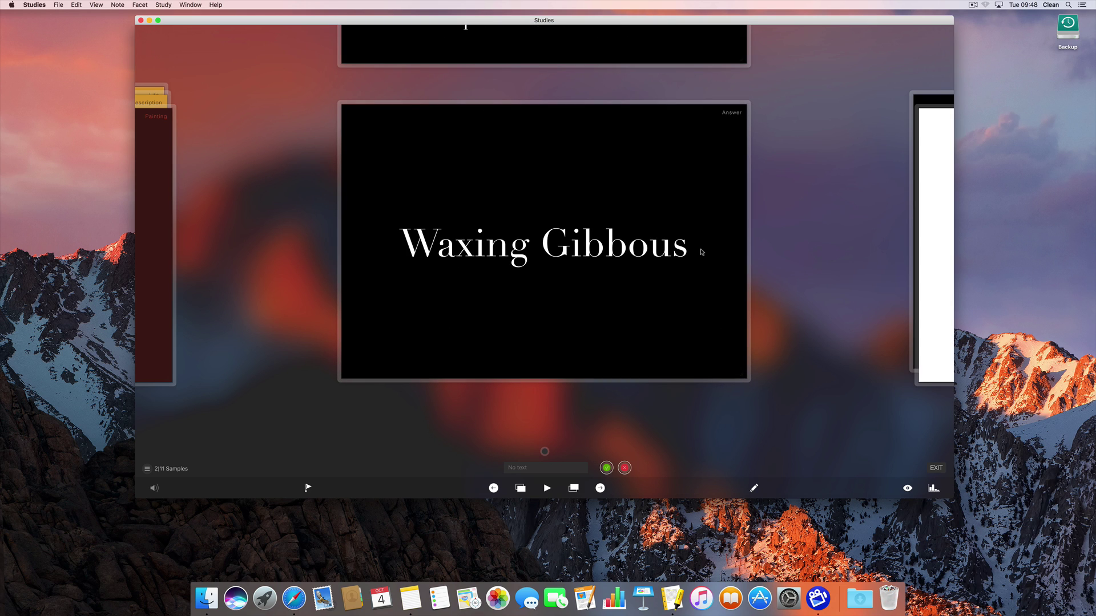
left_click(606, 469)
left_click(573, 488)
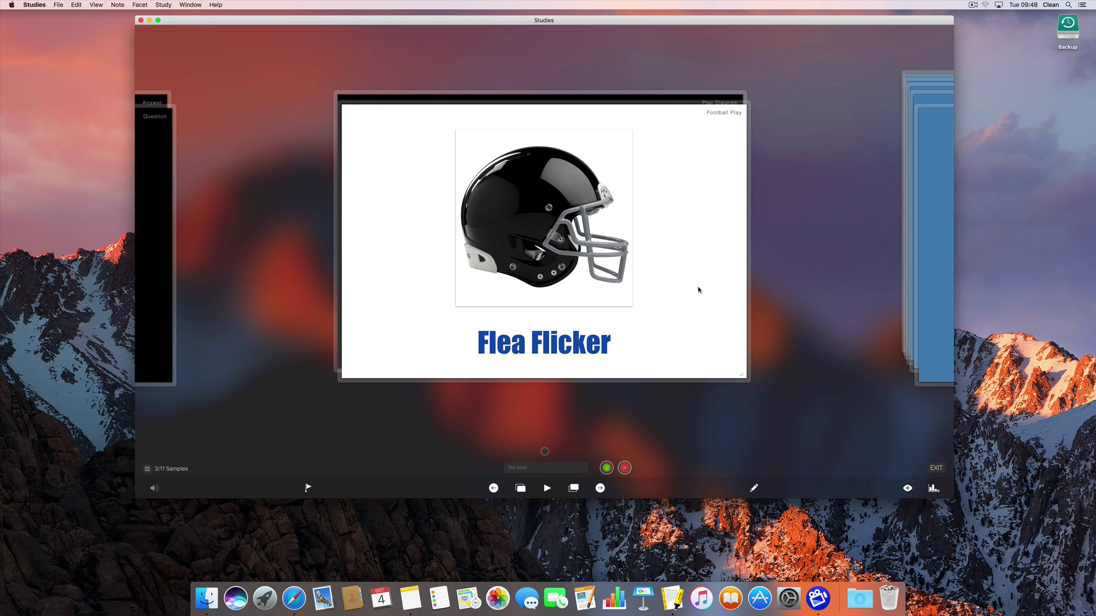
- Reveal the Flea Flicker note's play diagram, mark the note as incorrect, and step through the sailing note's facets
key("Down")
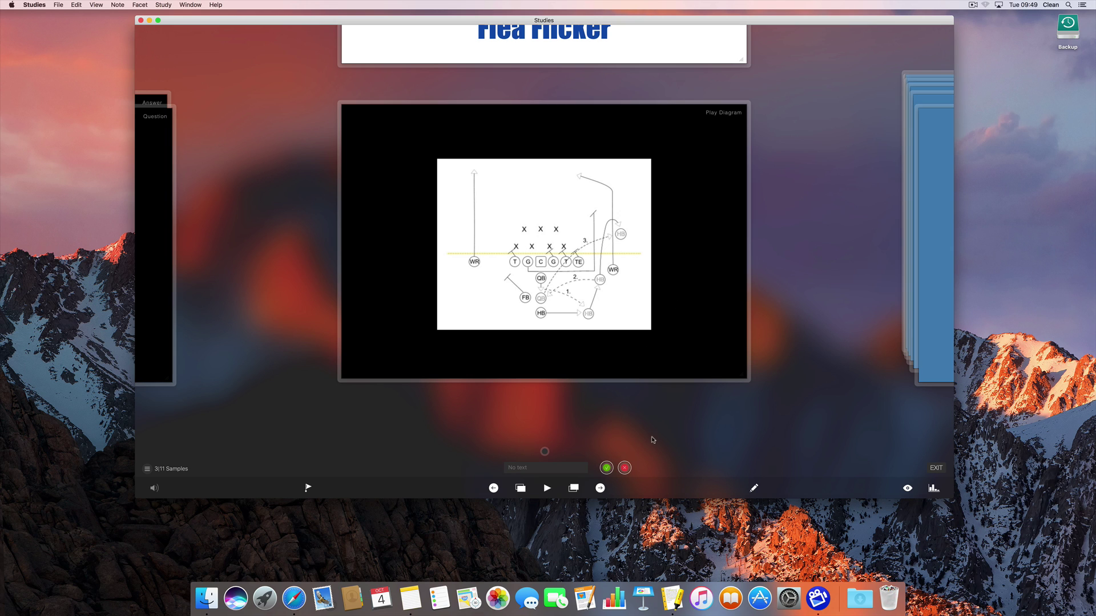
left_click(626, 468)
left_click(579, 488)
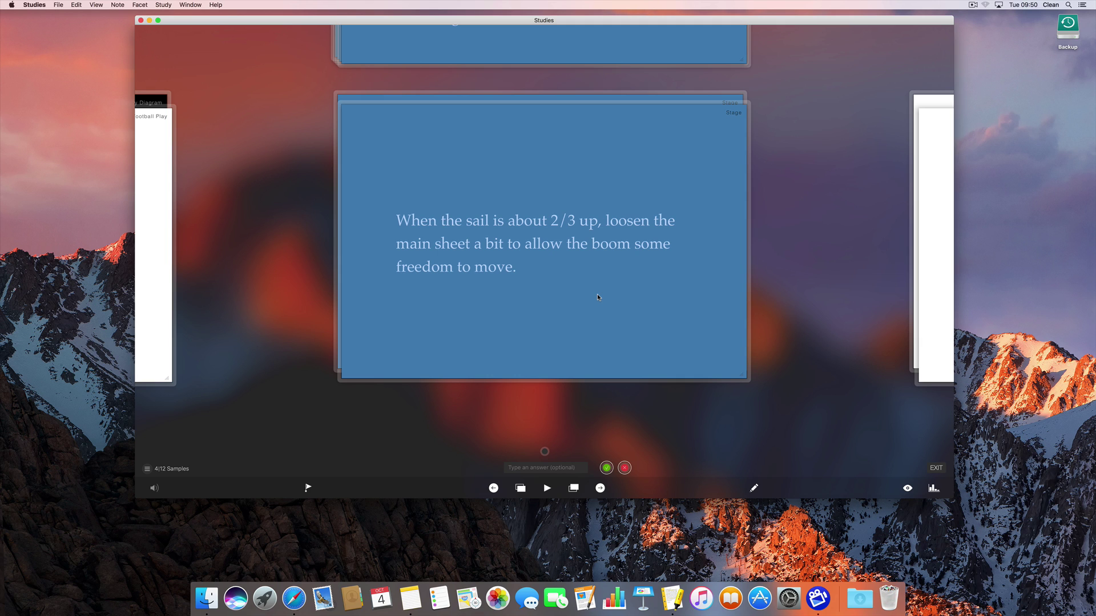
- Go on to the Hamlet note, reveal all its lines, mark it as incorrect, and return to the Samples stack
key("Right")
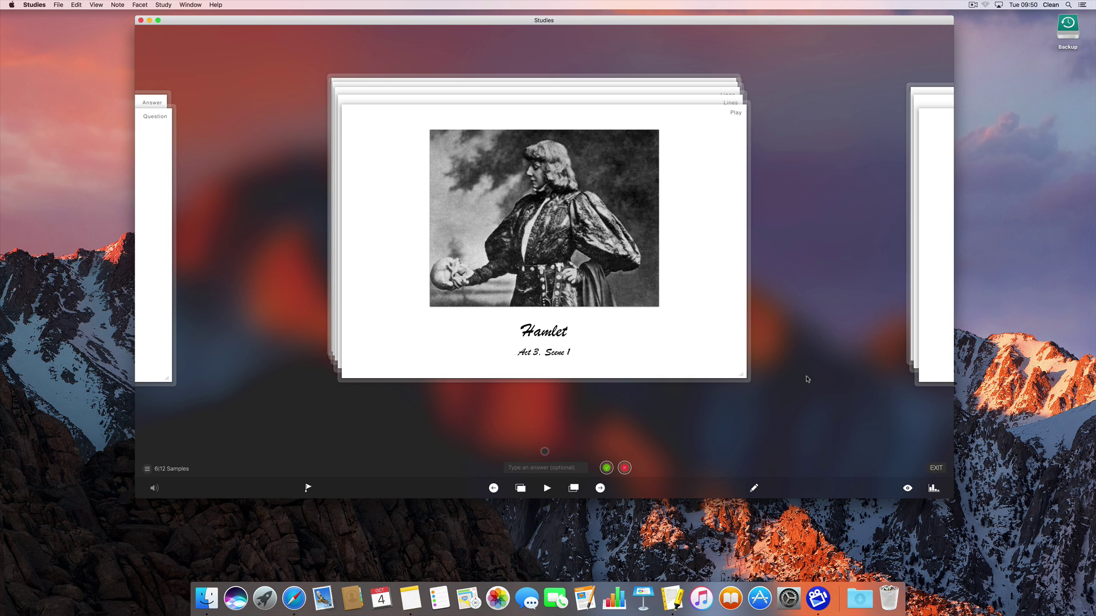
left_click(742, 358)
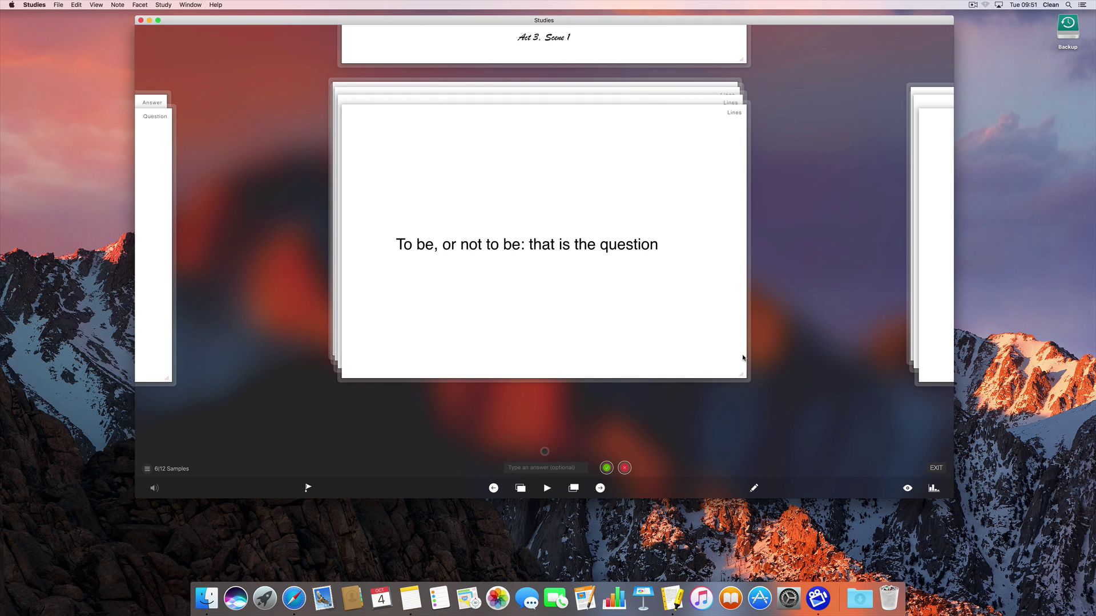
left_click(743, 358)
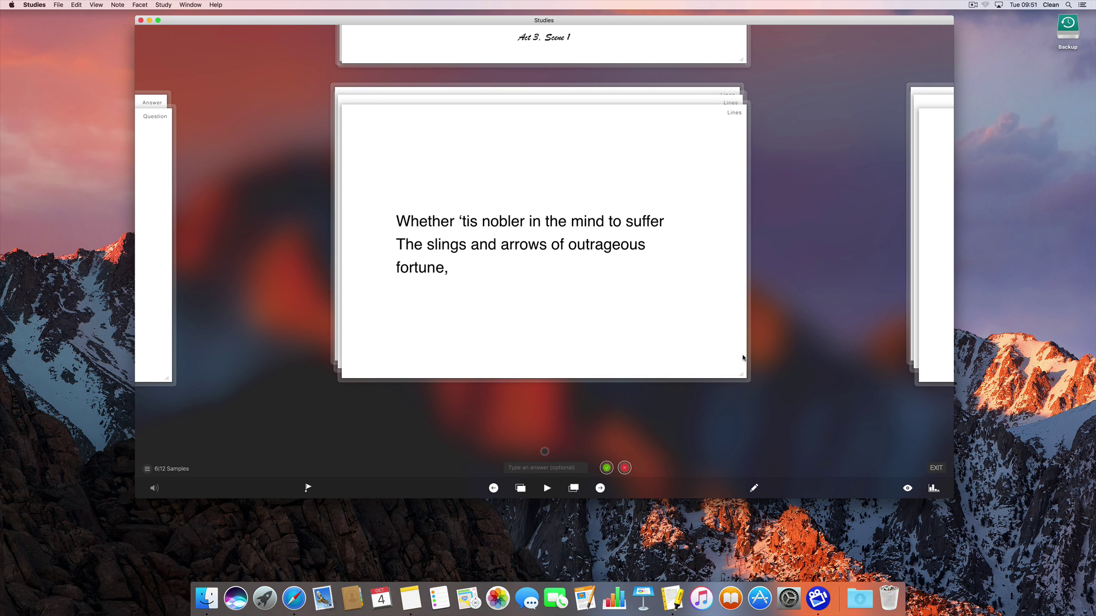
left_click(742, 358)
left_click(742, 358)
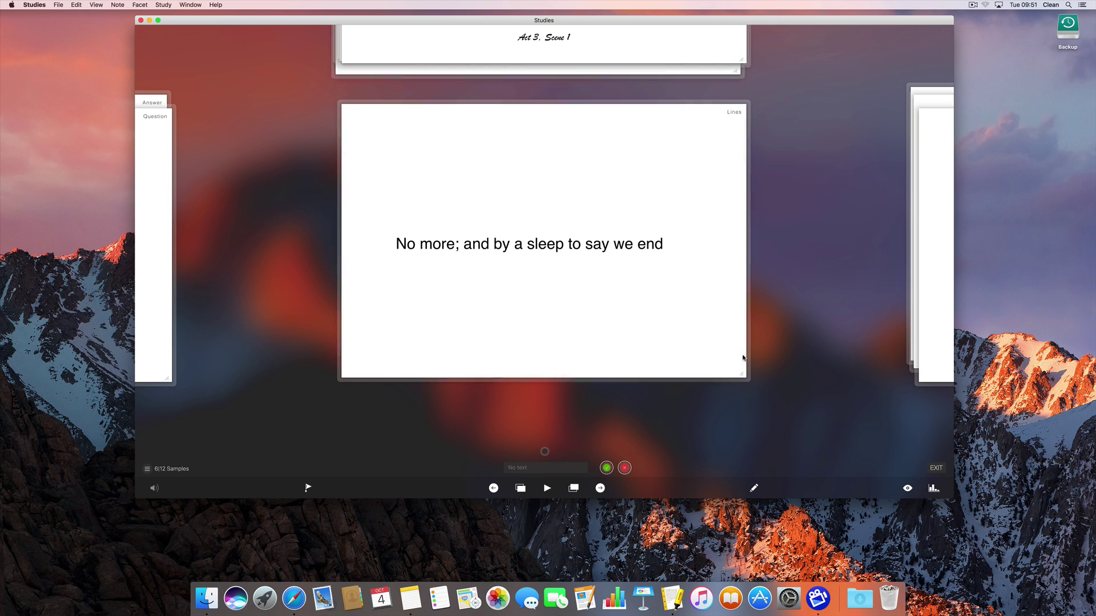
left_click(606, 470)
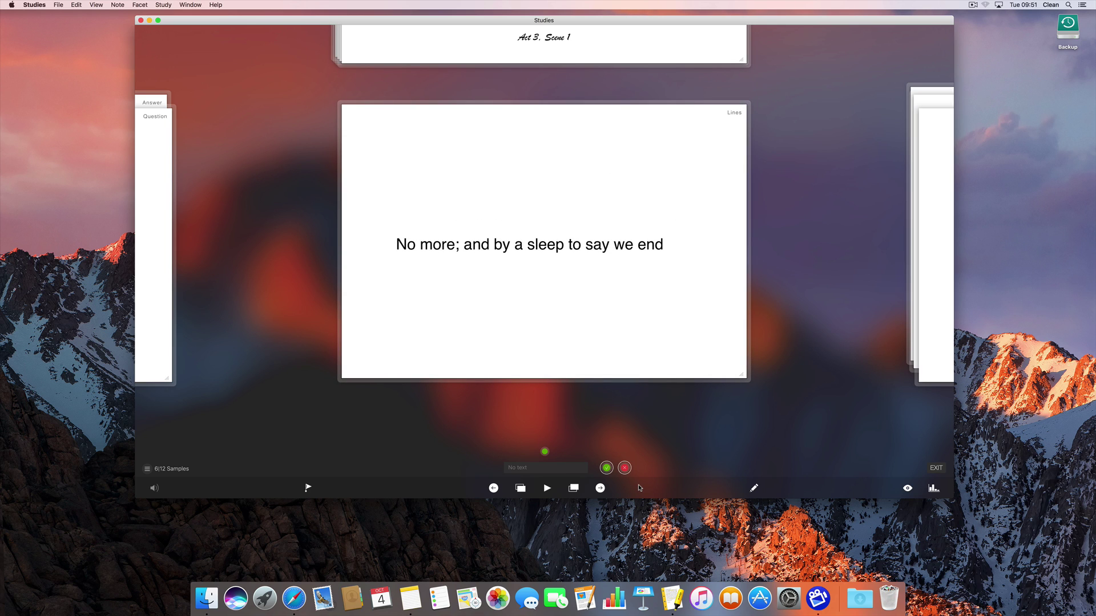
left_click(625, 468)
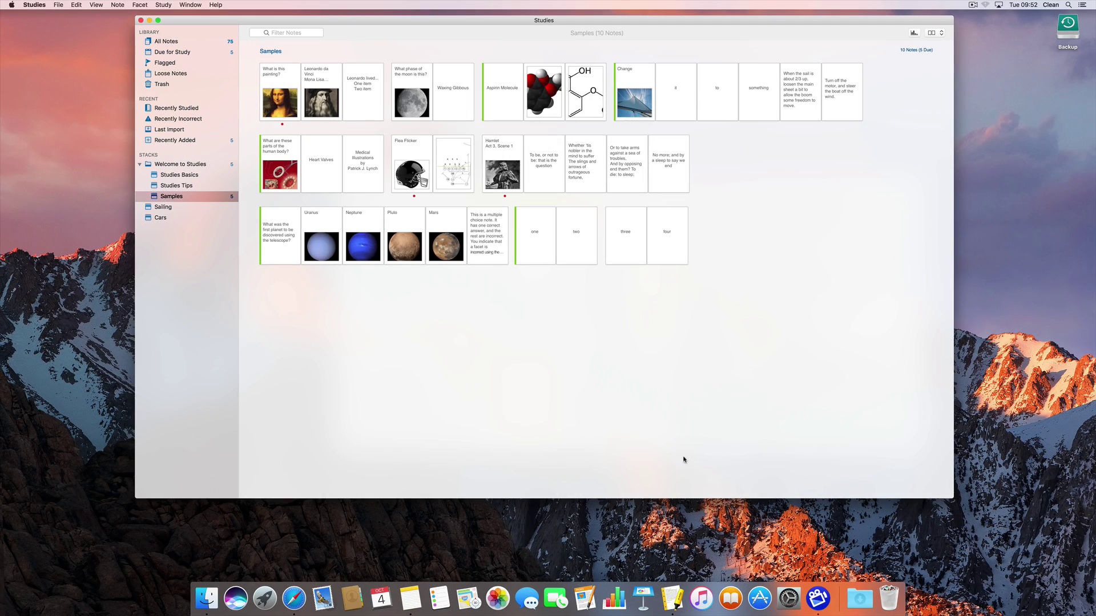
left_click(213, 196)
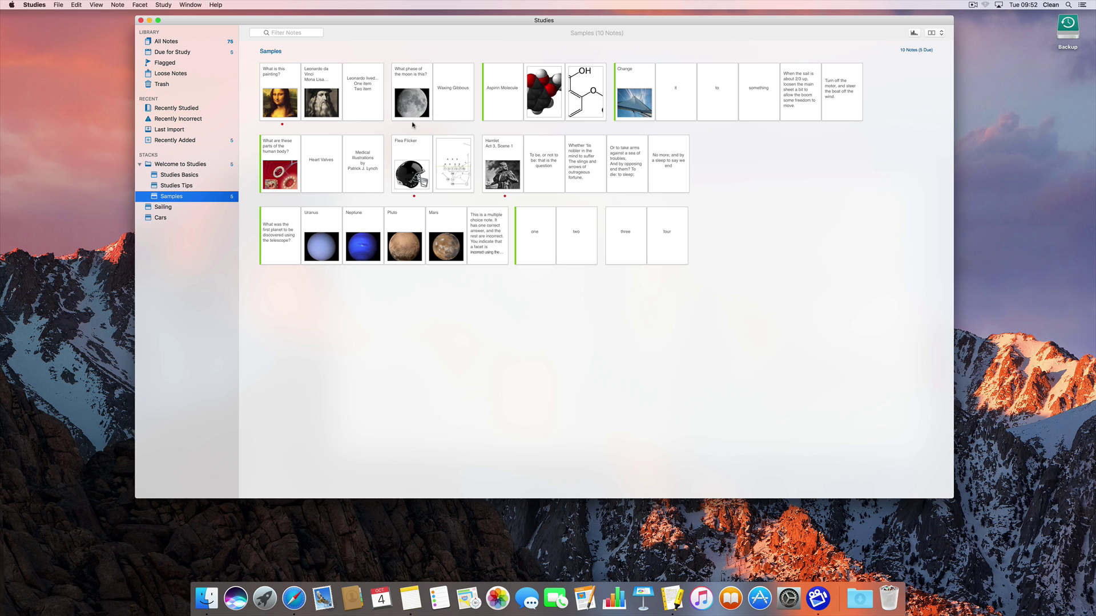